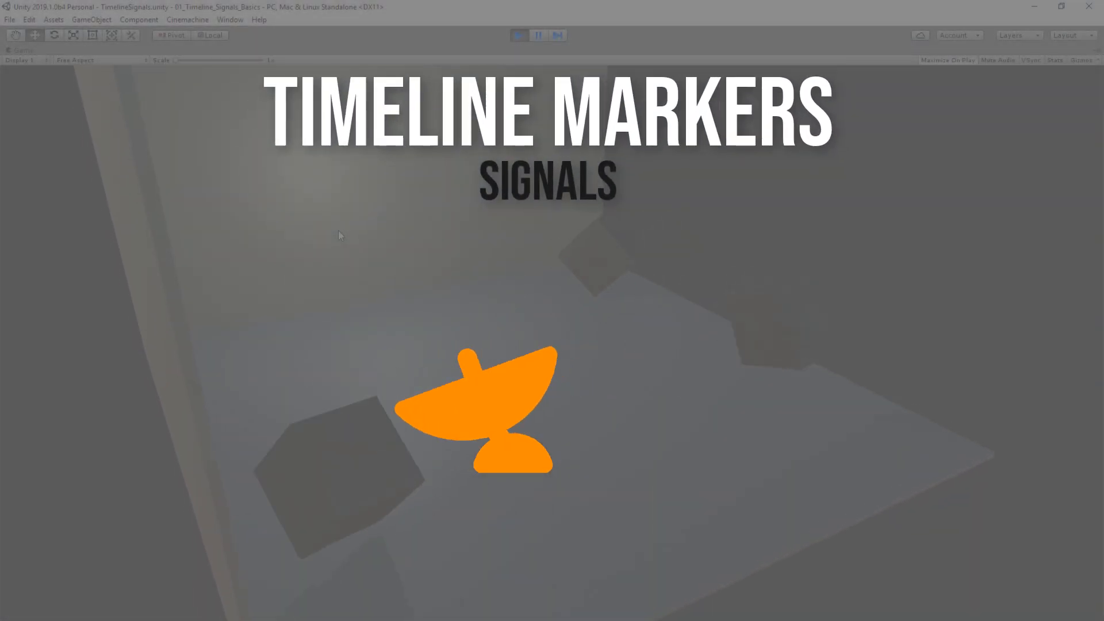
Step: Leave Play mode and show the Cutscene timeline with its Markers row revealed
click(517, 36)
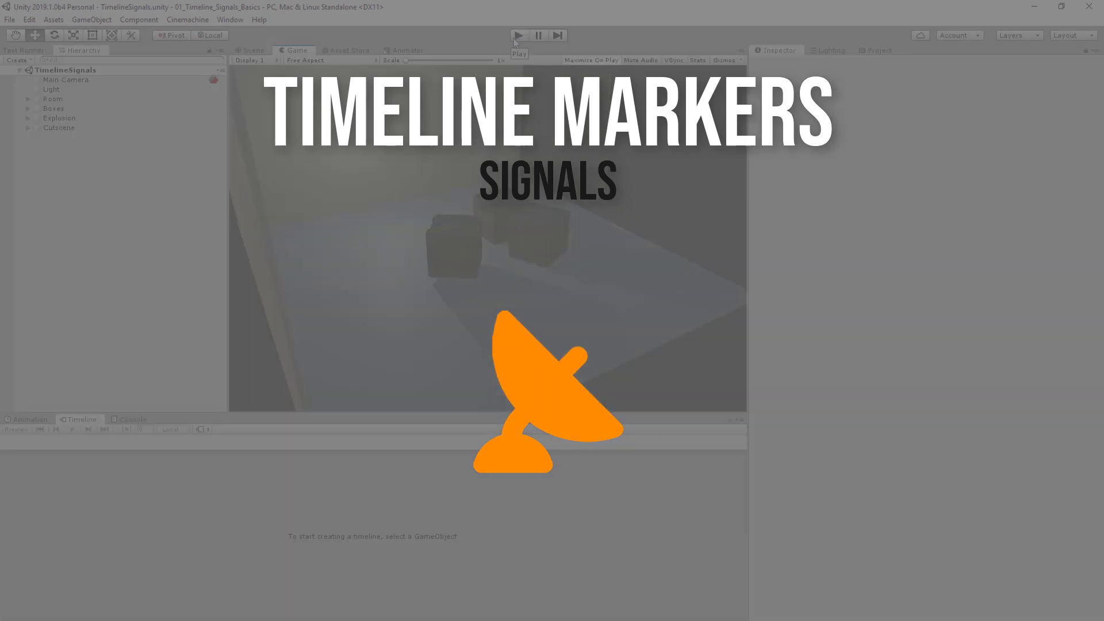
click(59, 128)
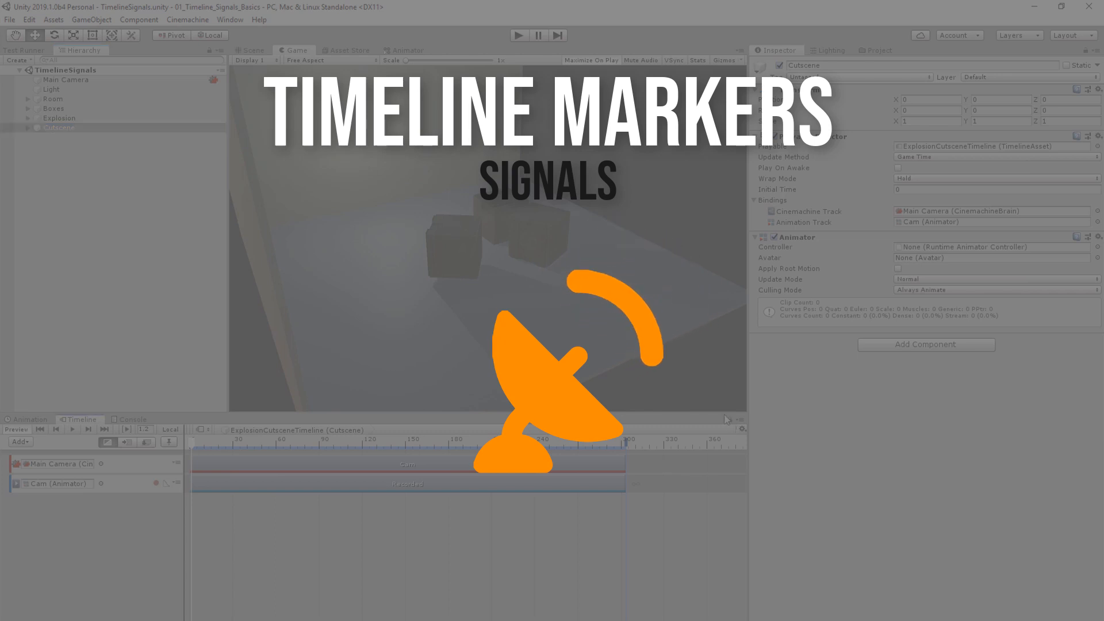
click(169, 442)
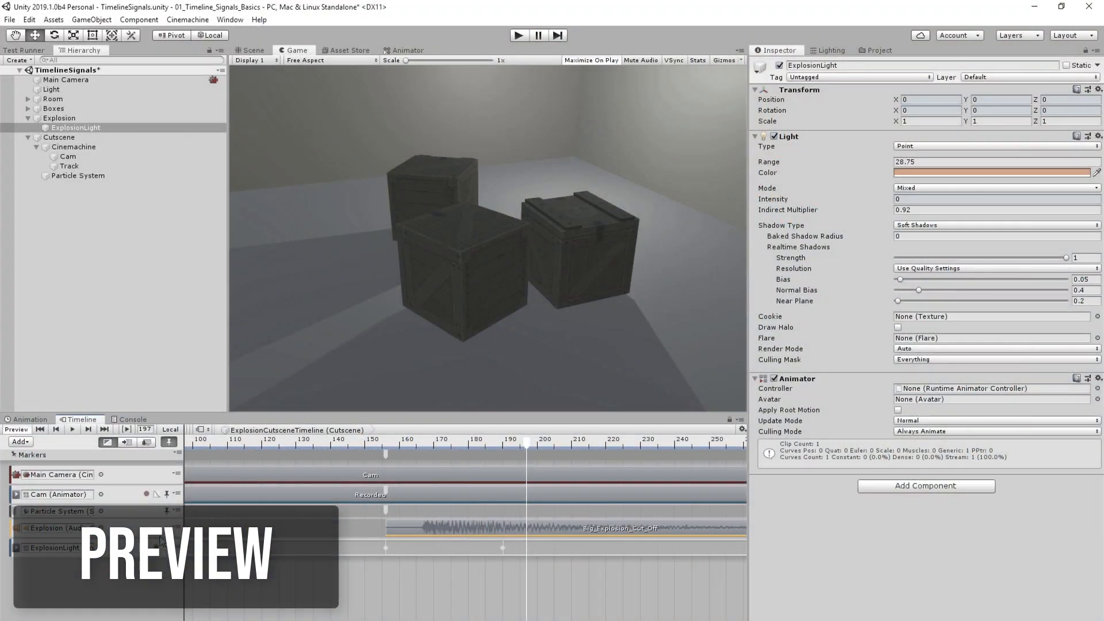
Step: Add an Activation Track whose Active clip runs from 2.6 s to about 3.18 s
click(20, 441)
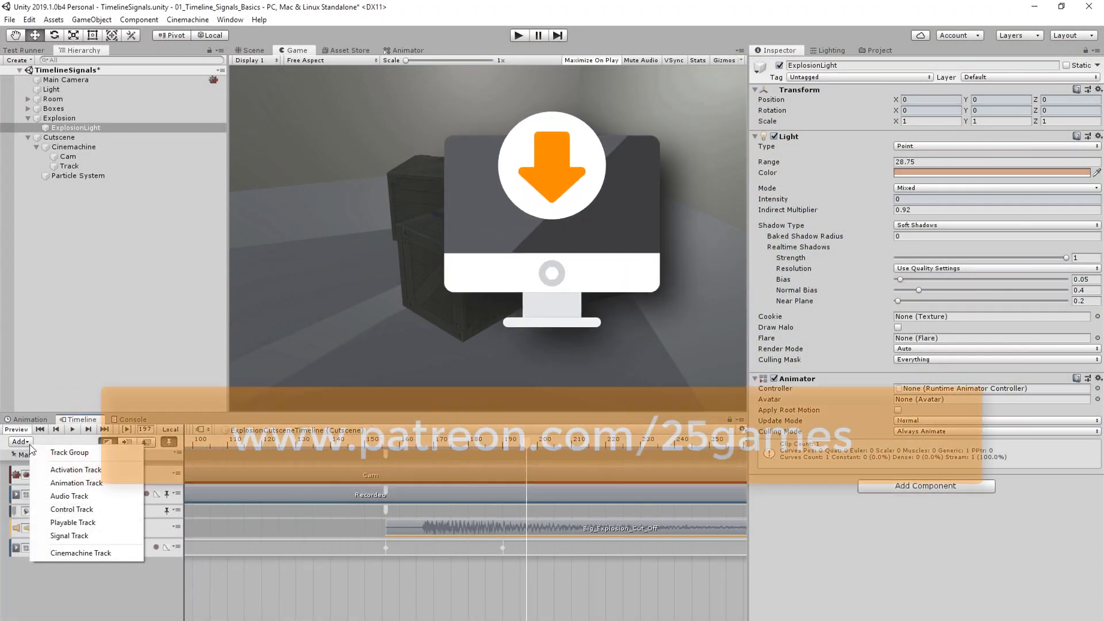
click(76, 470)
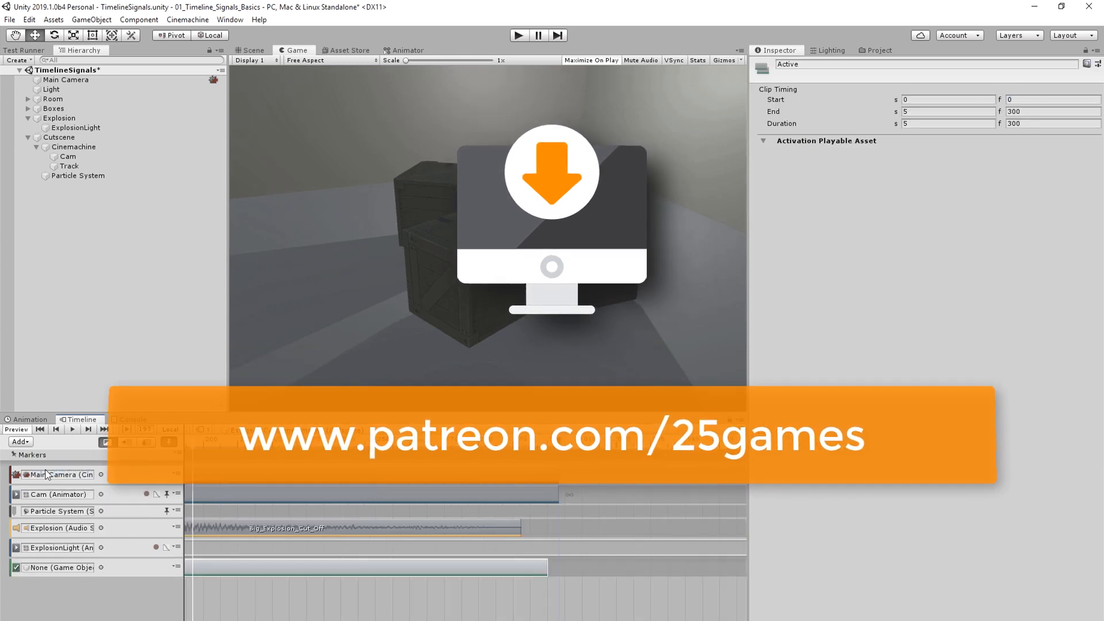
scroll(393, 572, down, 3)
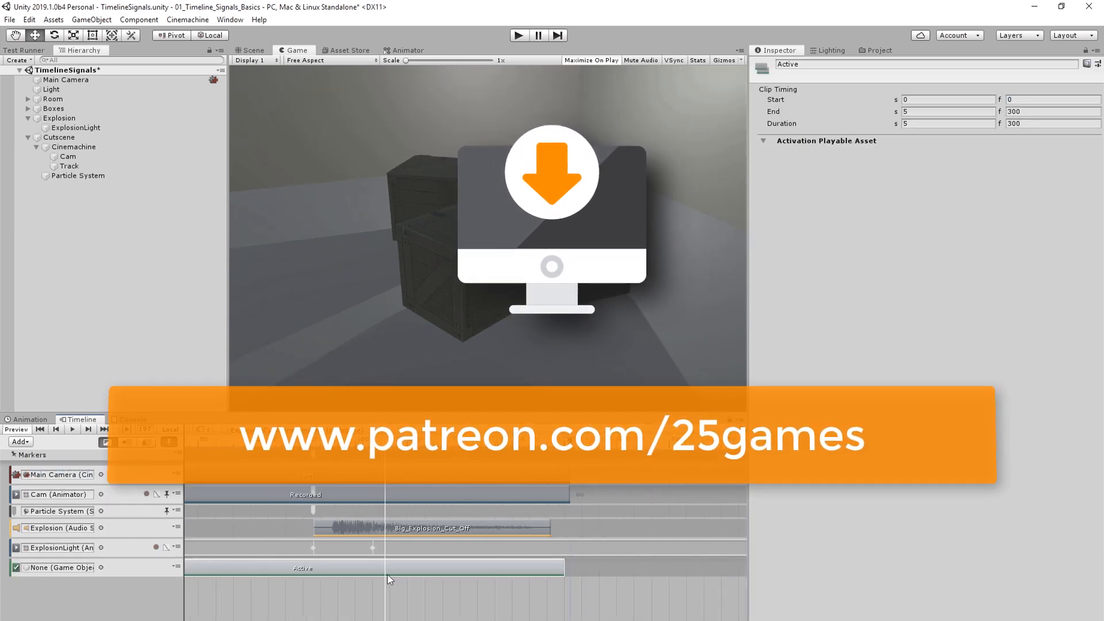
drag(193, 569, 431, 569)
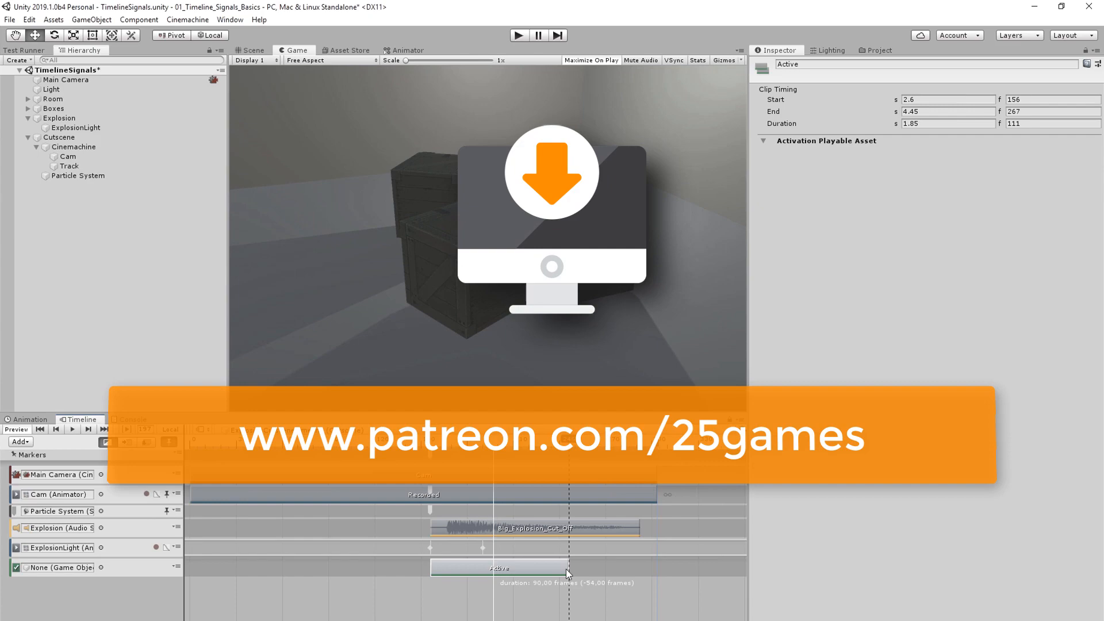
drag(650, 569, 485, 569)
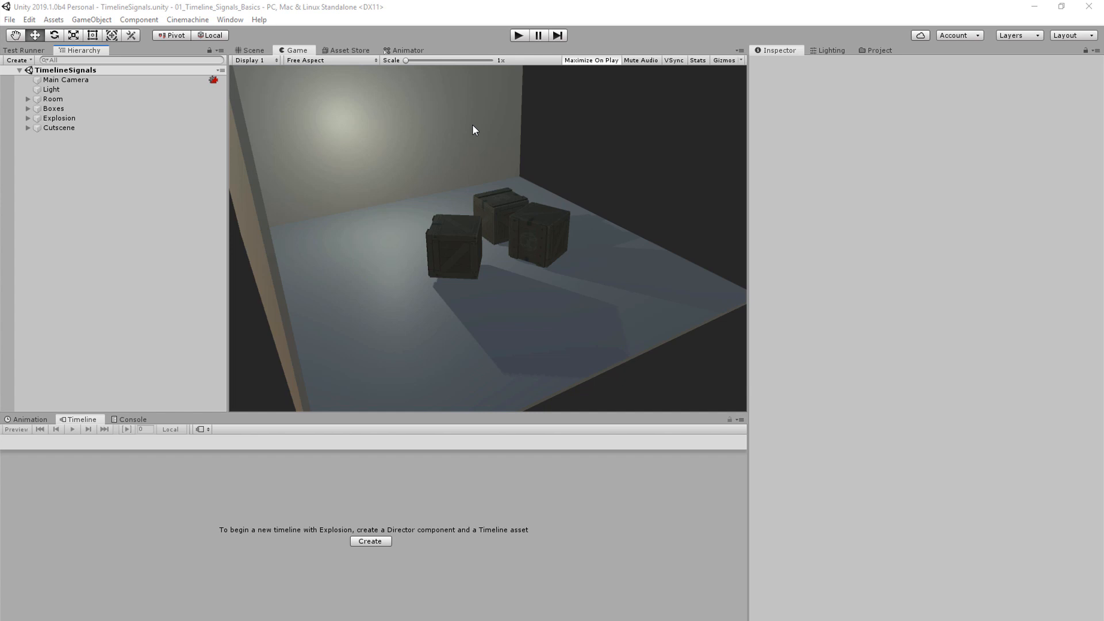
Step: Preview the explosion in Play mode, then reveal the Markers row on the Cutscene timeline
click(517, 35)
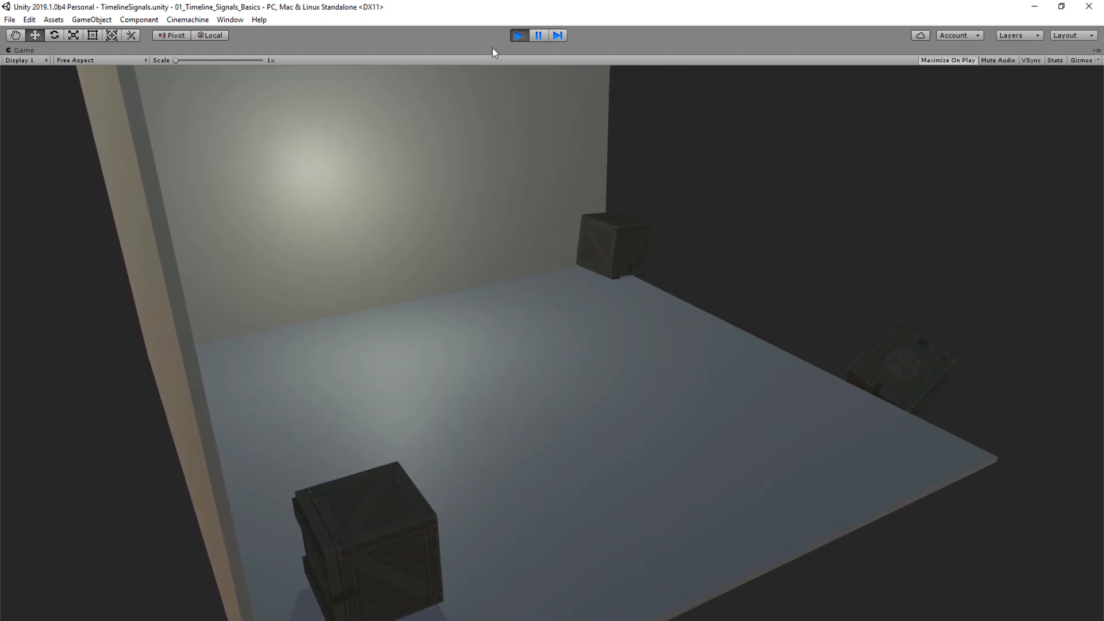
click(516, 36)
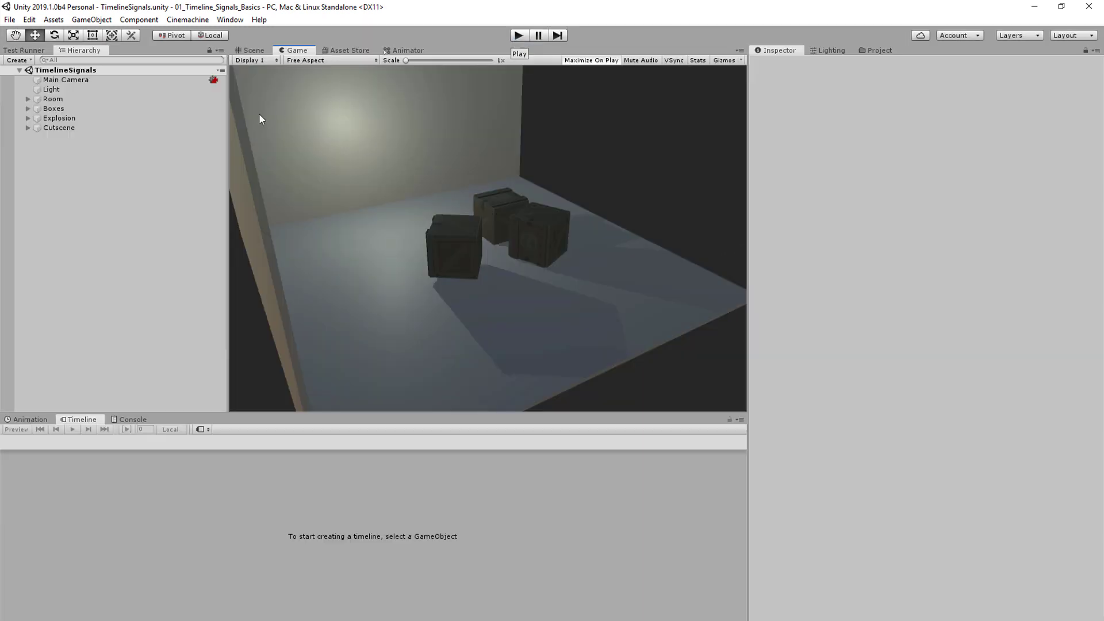
click(61, 128)
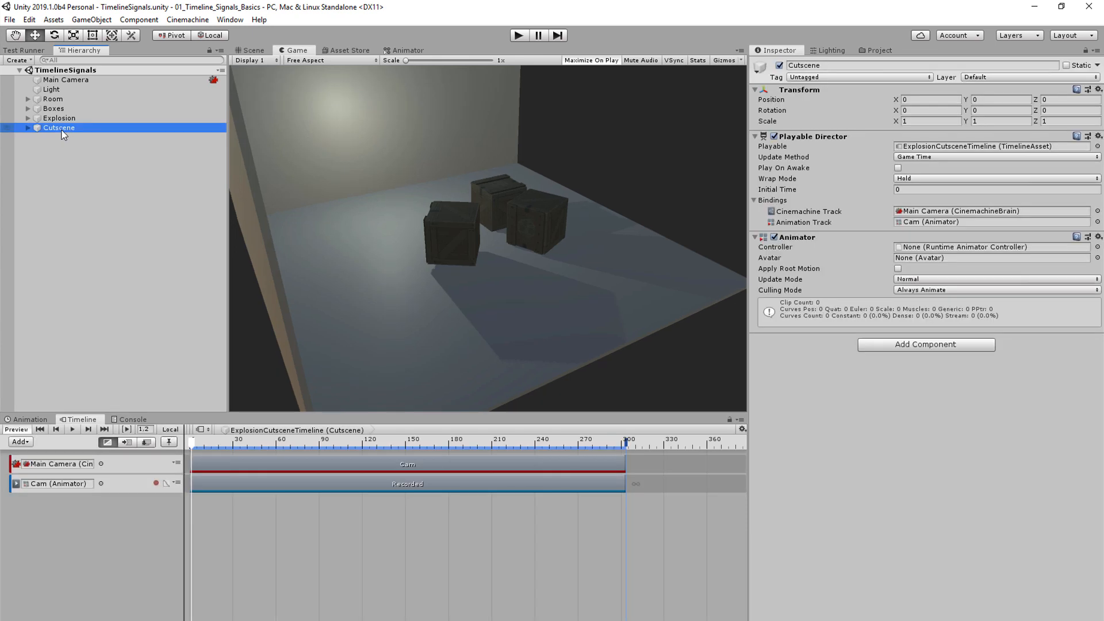
click(730, 423)
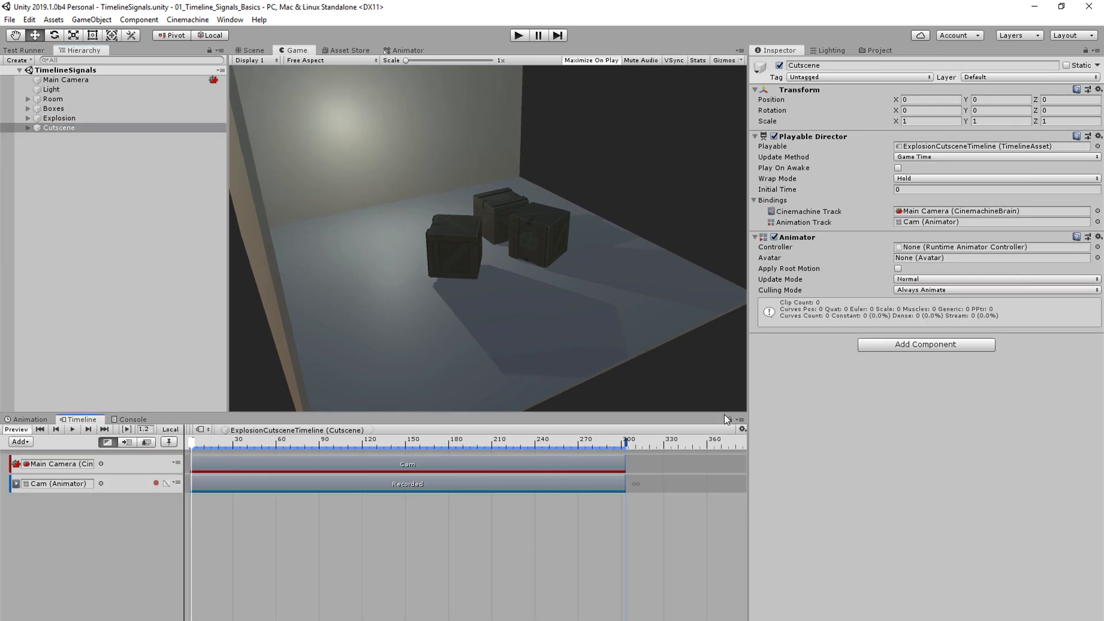
click(168, 442)
click(173, 444)
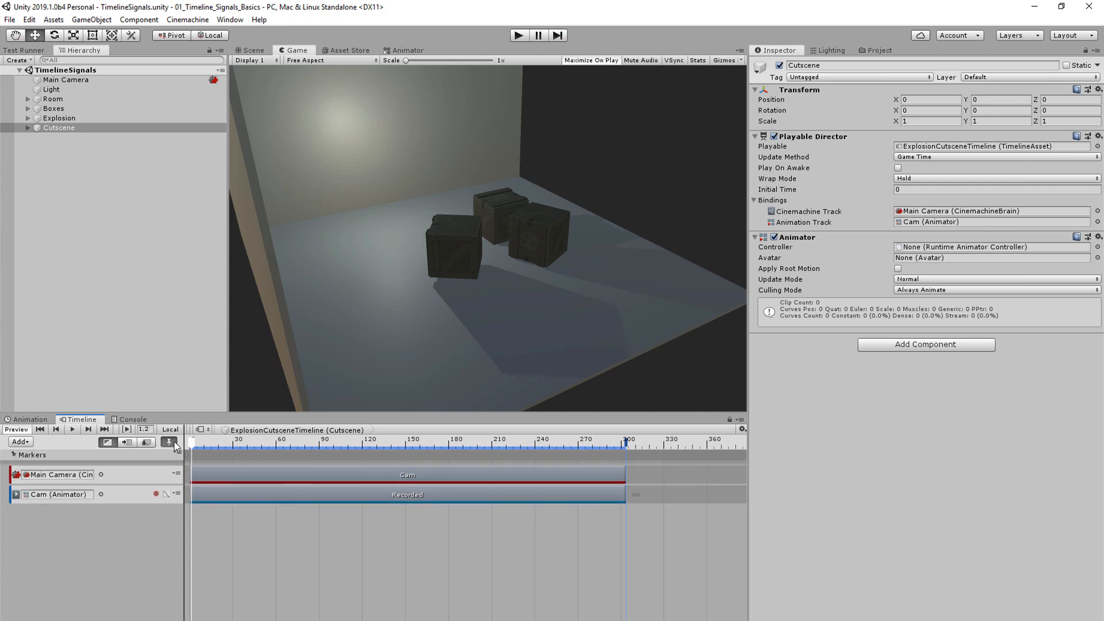
Step: Add a signal emitter at 2.6 s emitting a new Explosion signal saved in Cutscenes/Signals
right_click(415, 456)
mouse_move(465, 521)
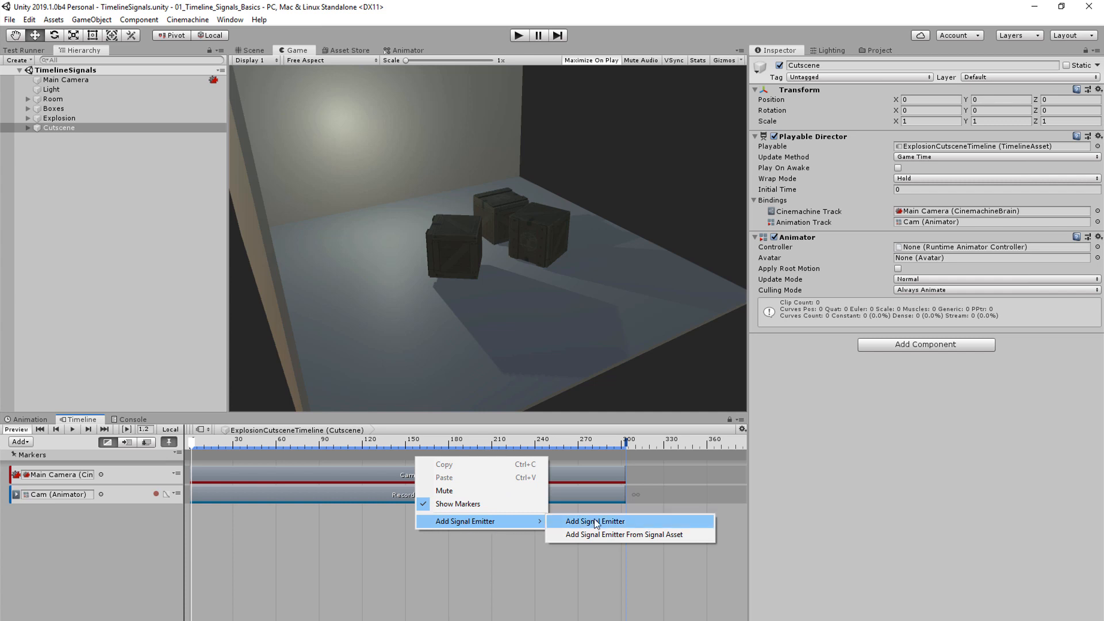
click(597, 522)
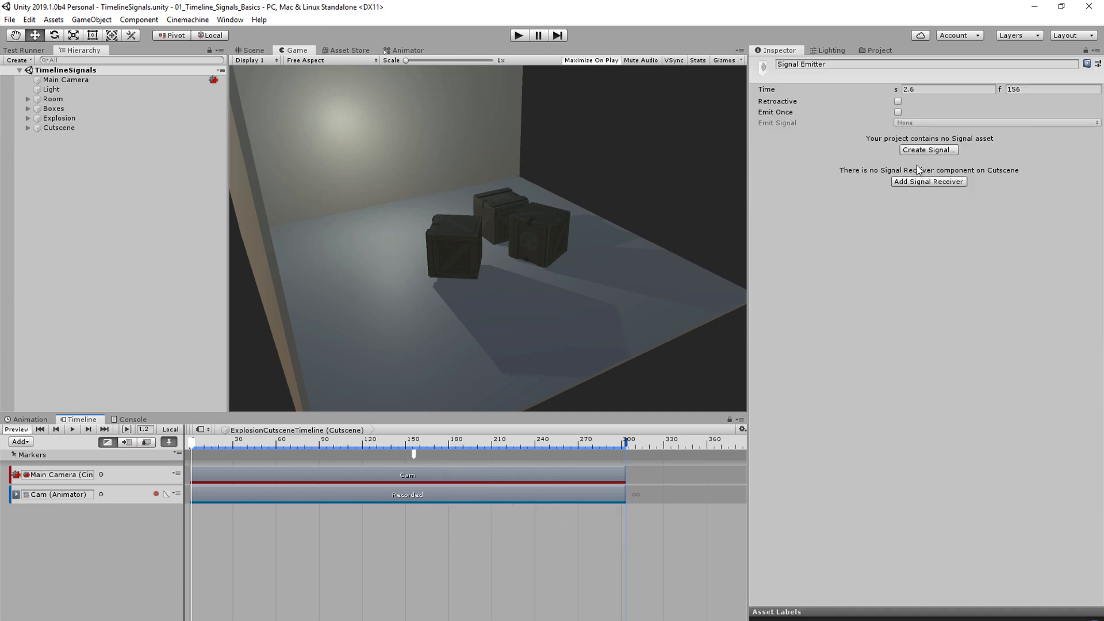
click(926, 151)
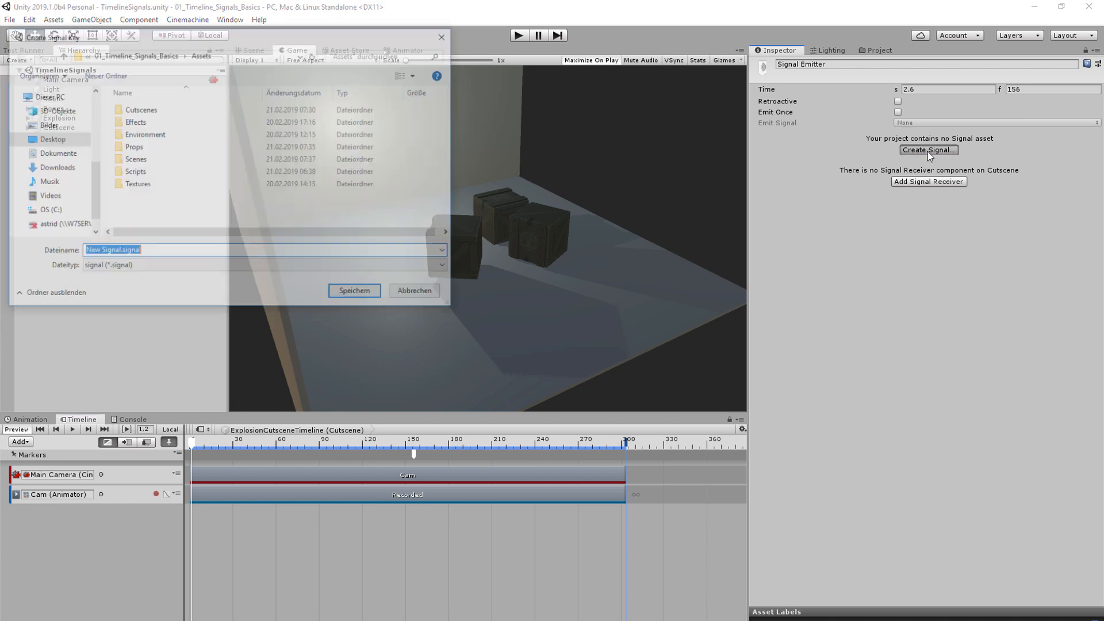
click(153, 110)
double_click(152, 110)
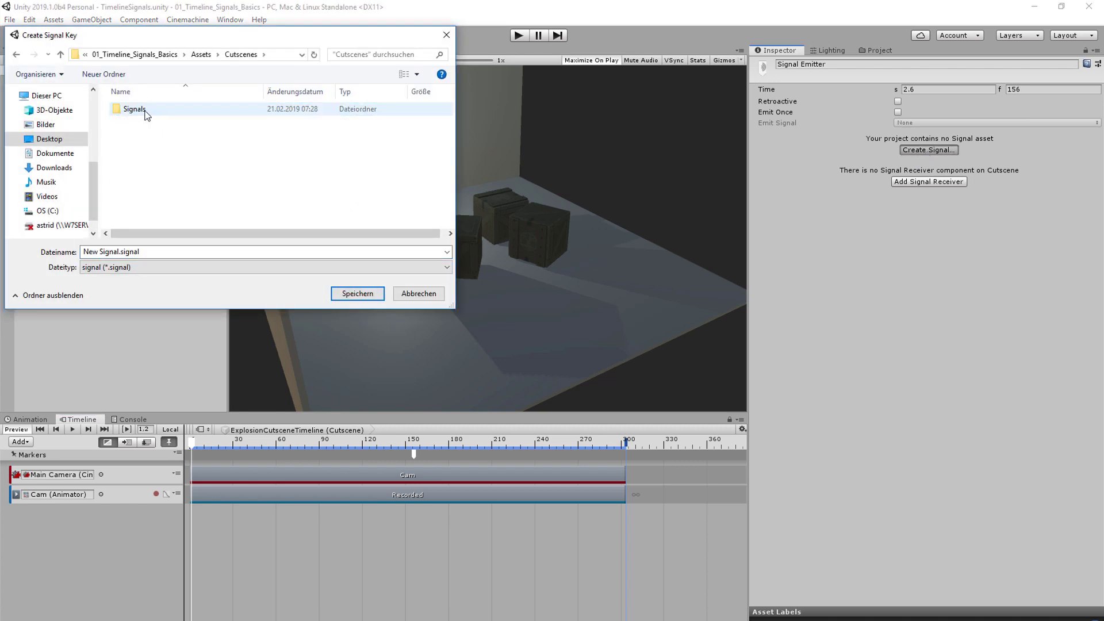
click(153, 252)
text(n)
click(351, 292)
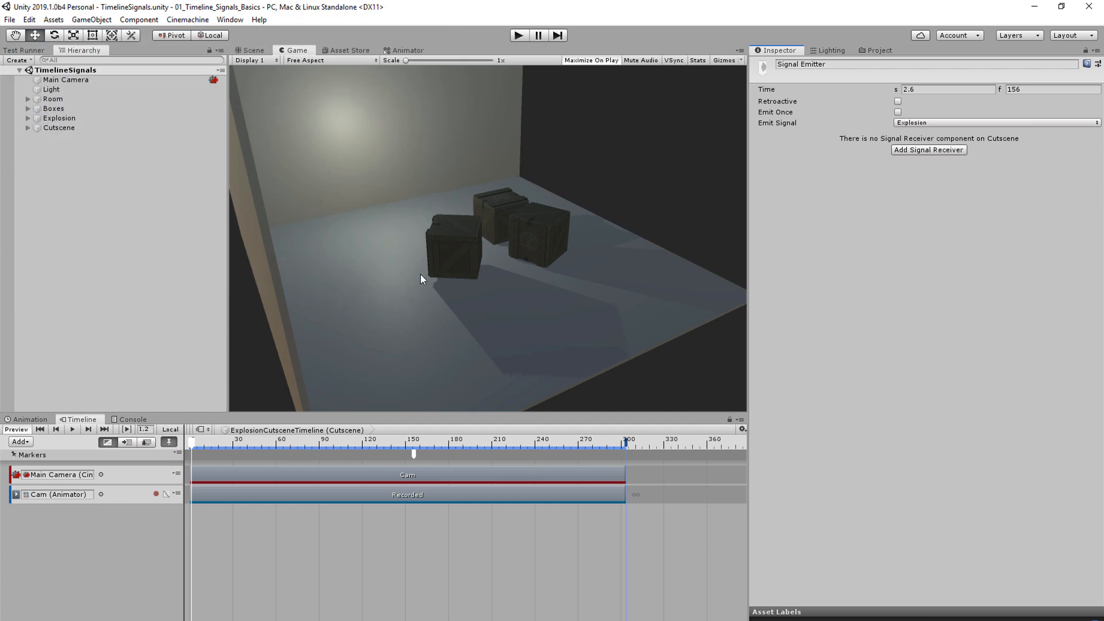
Step: Add a Signal Receiver for Explosion to the Cutscene object and reselect the emitter
click(918, 148)
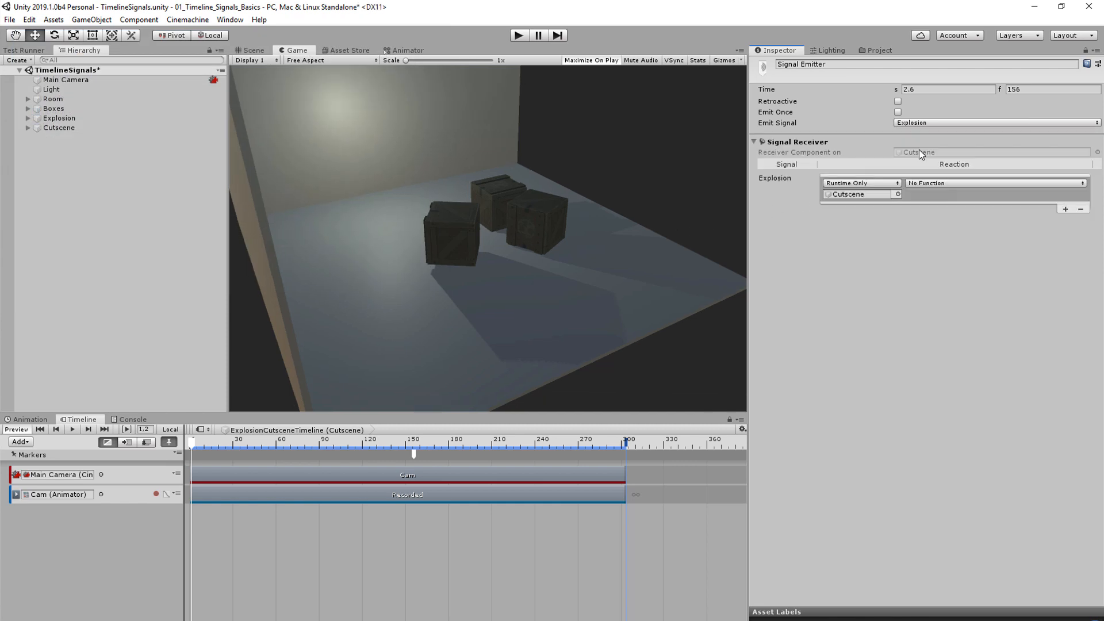
click(59, 128)
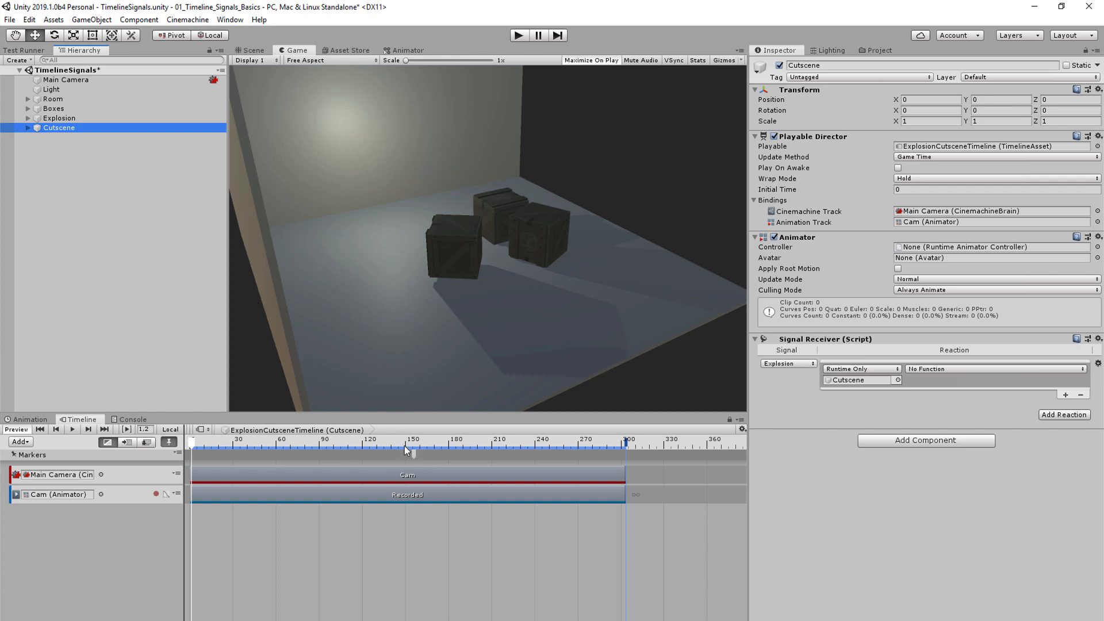
click(414, 457)
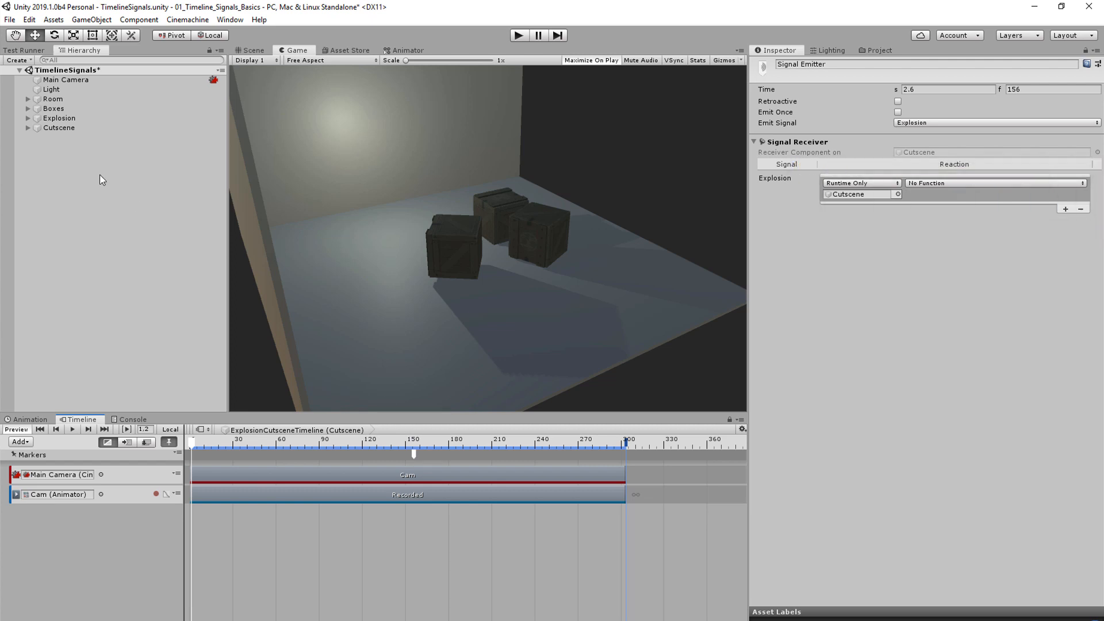
Step: Make the Explosion reaction call Explosion.Explode on the Explosion object
drag(52, 119, 854, 200)
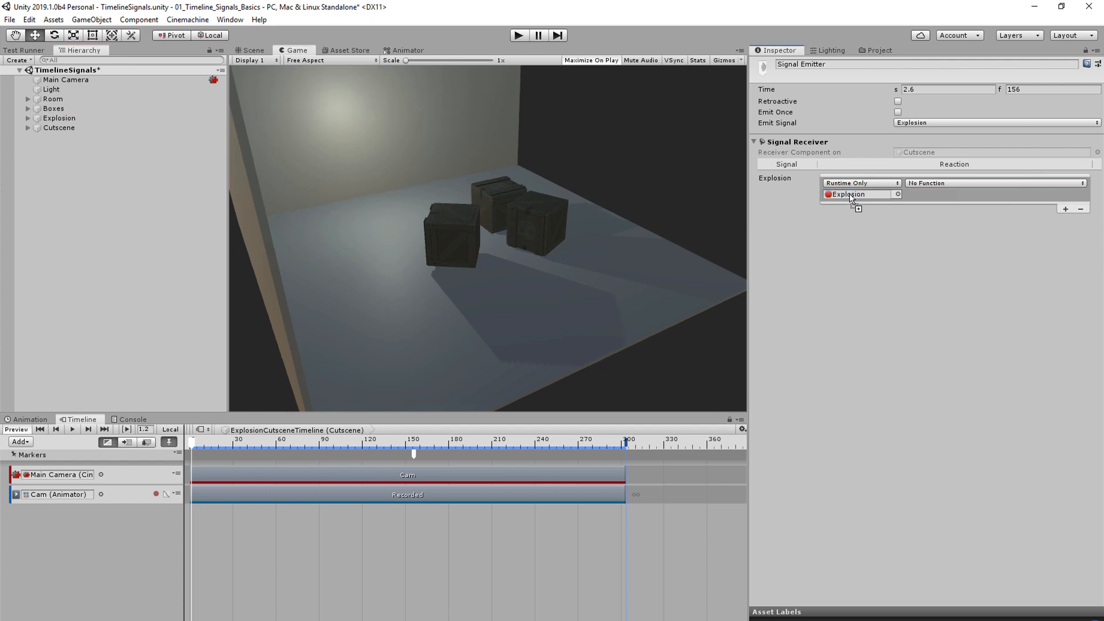
click(993, 183)
mouse_move(949, 240)
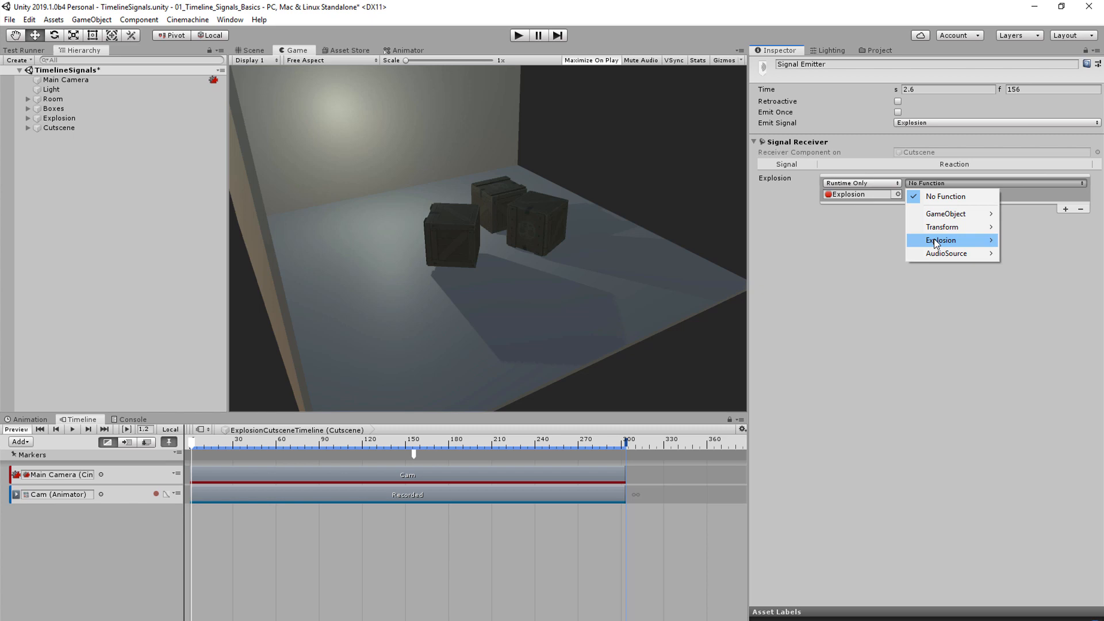
click(811, 347)
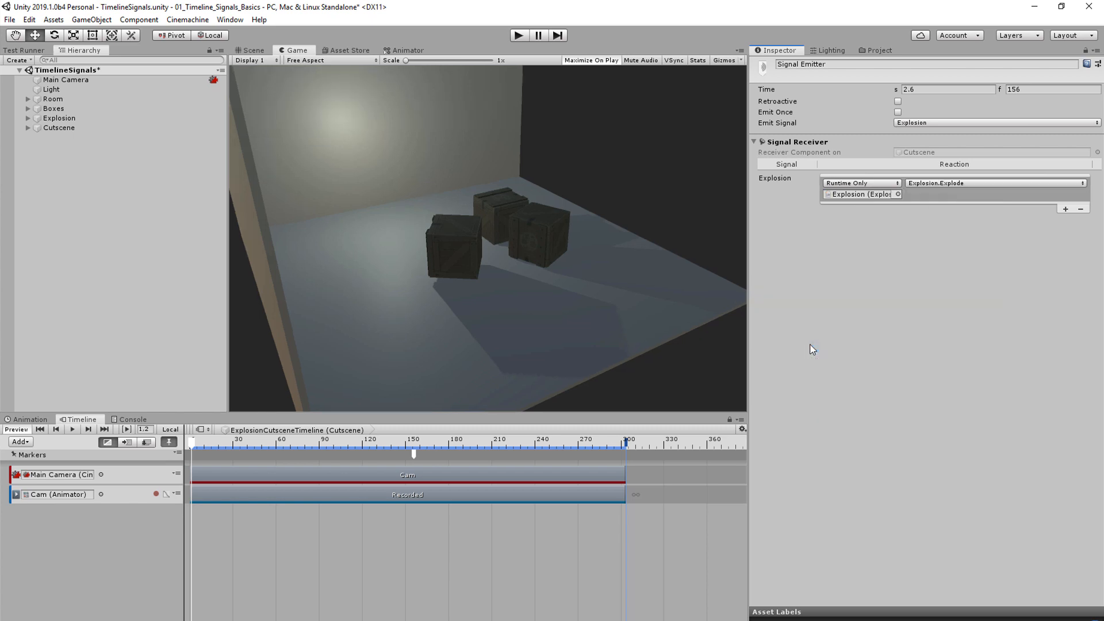
Step: Enable Play On Awake on the Cutscene and test-play the exploding crates
click(61, 128)
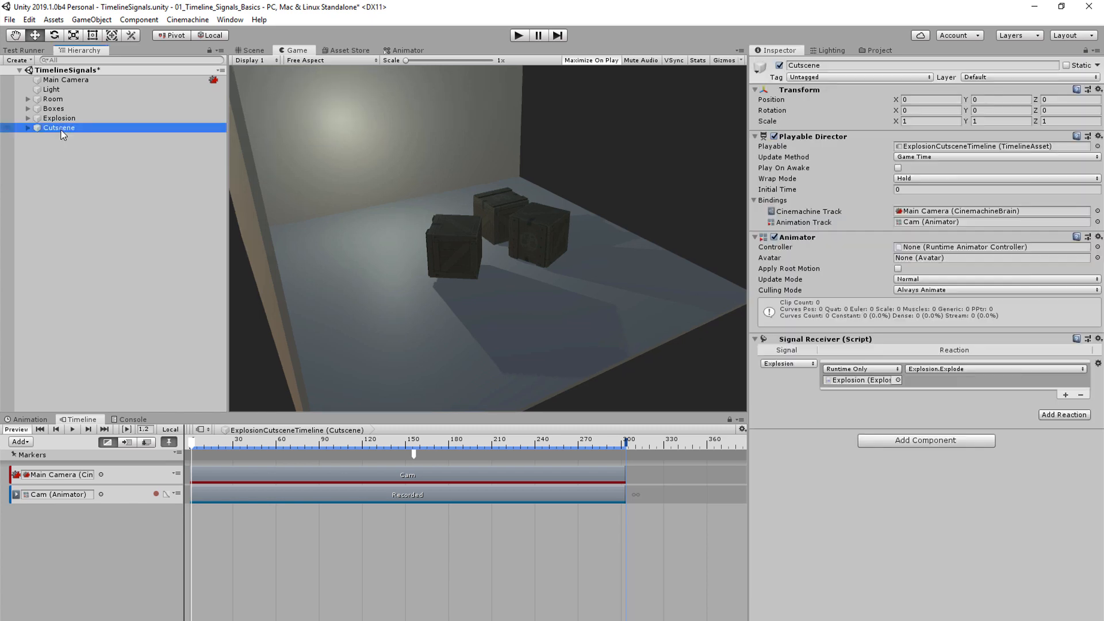
click(897, 167)
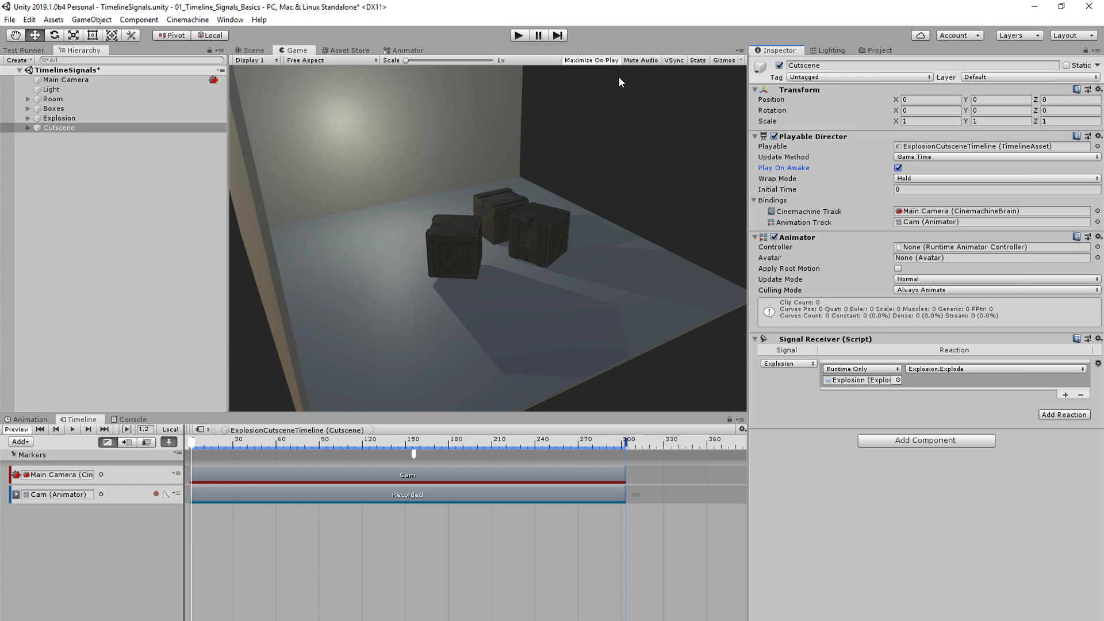
click(517, 35)
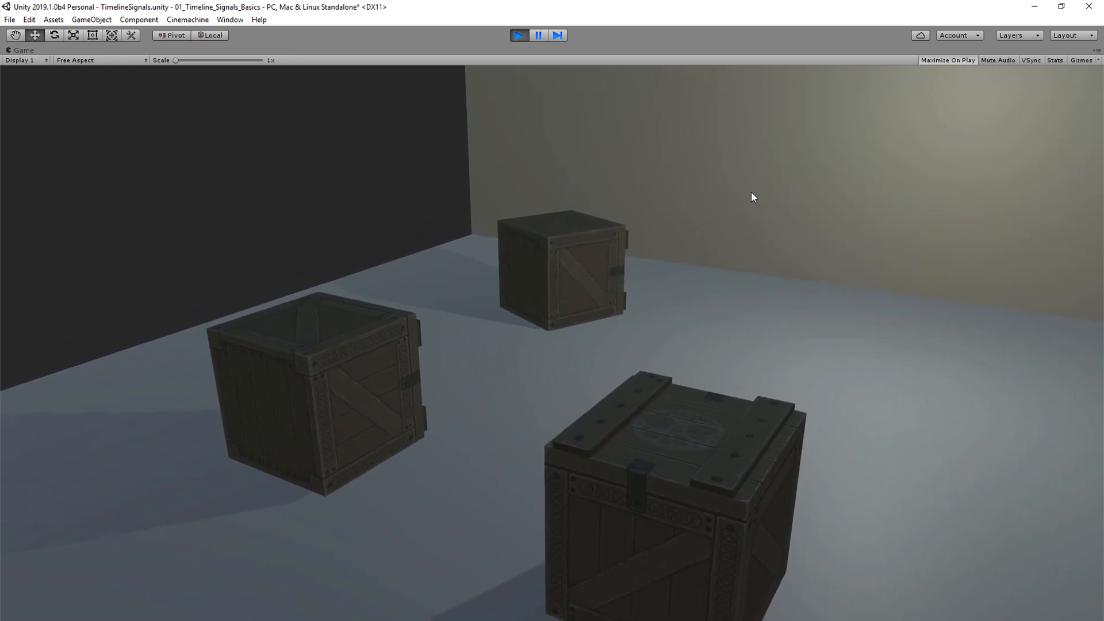
click(516, 35)
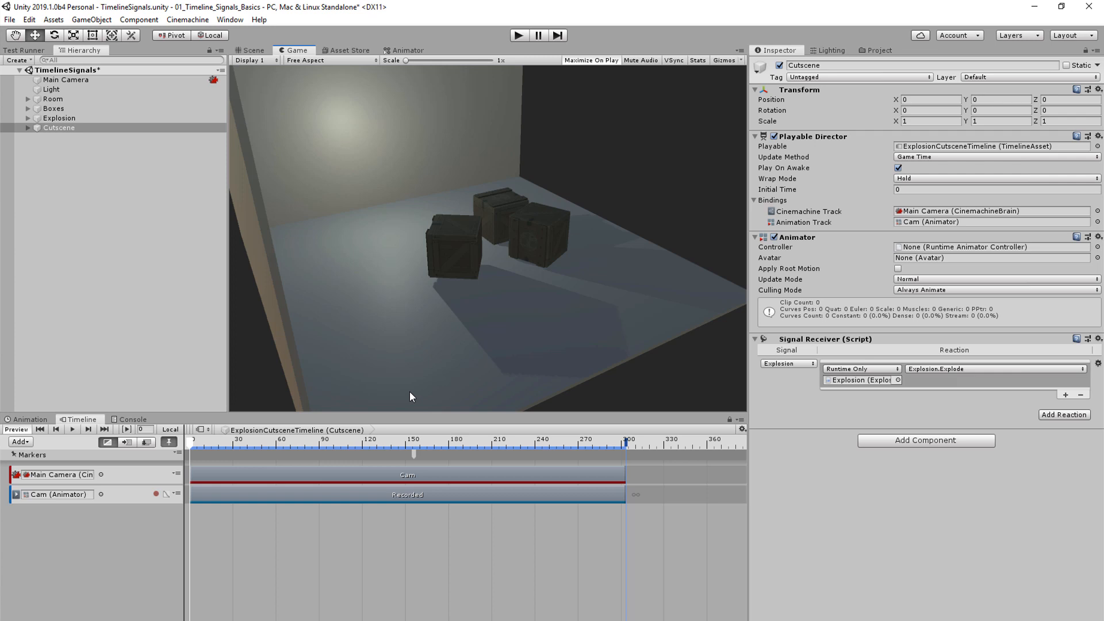
Step: With Retroactive off, set the cutscene's Initial Time to 3 and test-play it
click(413, 458)
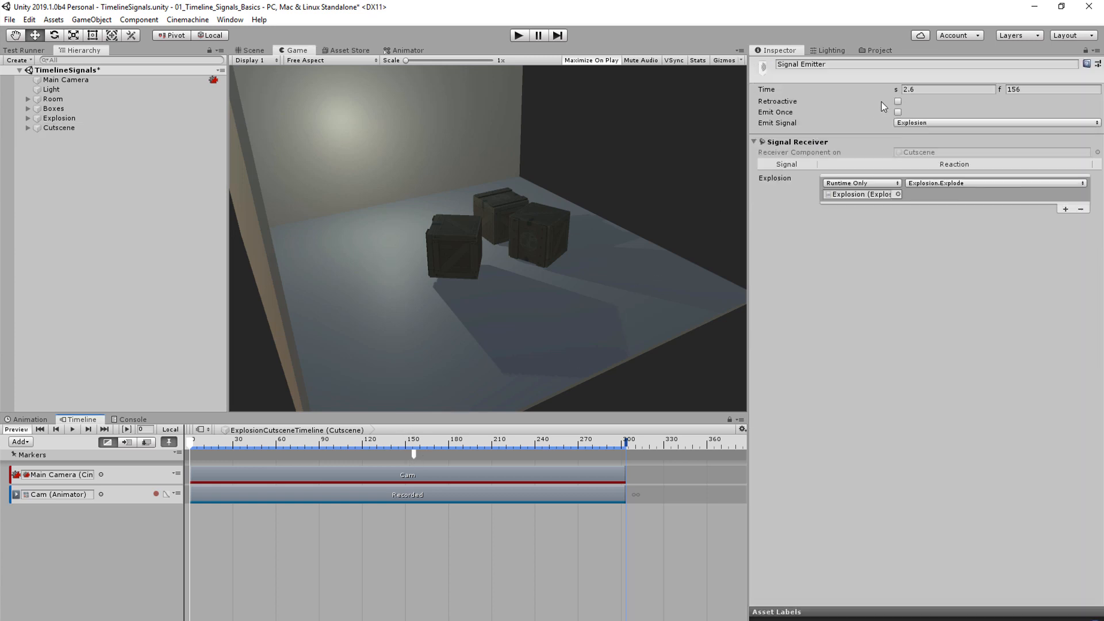
click(898, 102)
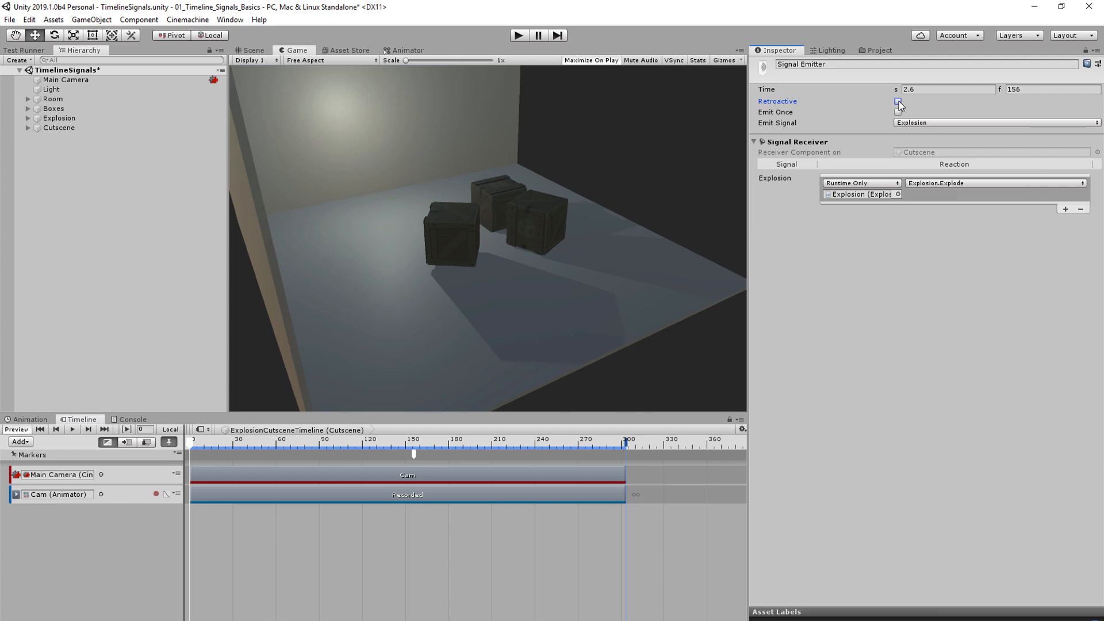
click(899, 101)
click(66, 129)
click(904, 190)
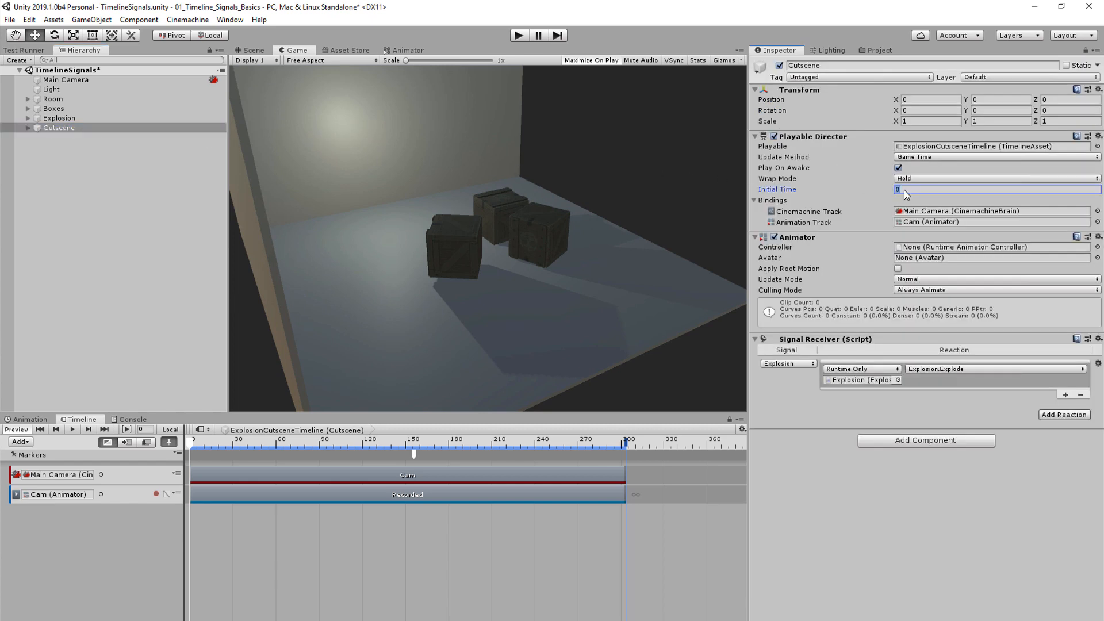
click(518, 35)
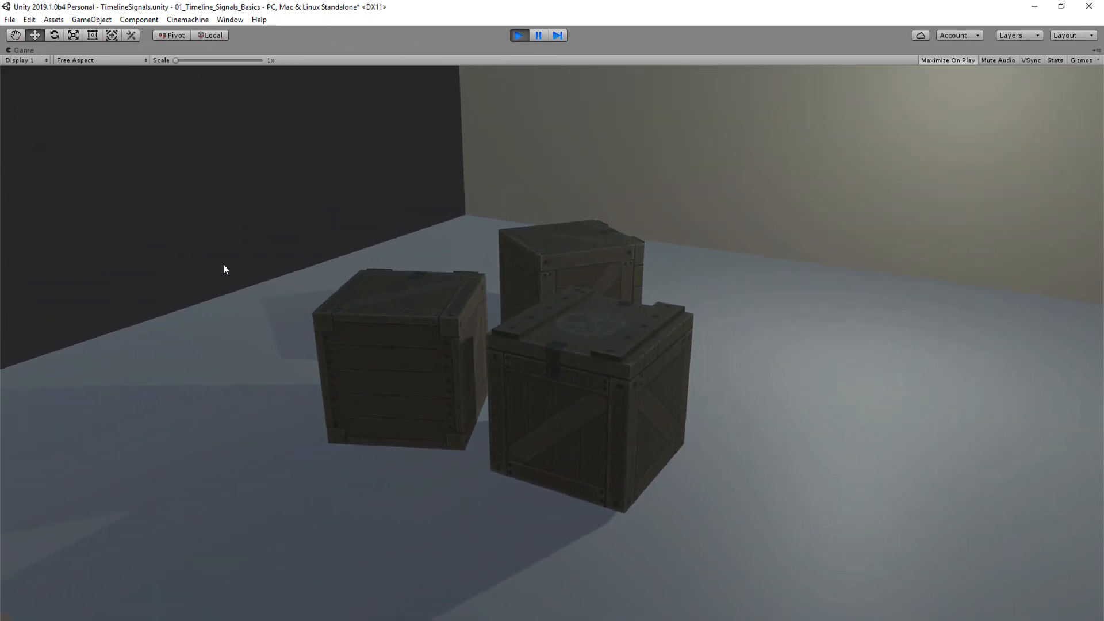
click(518, 35)
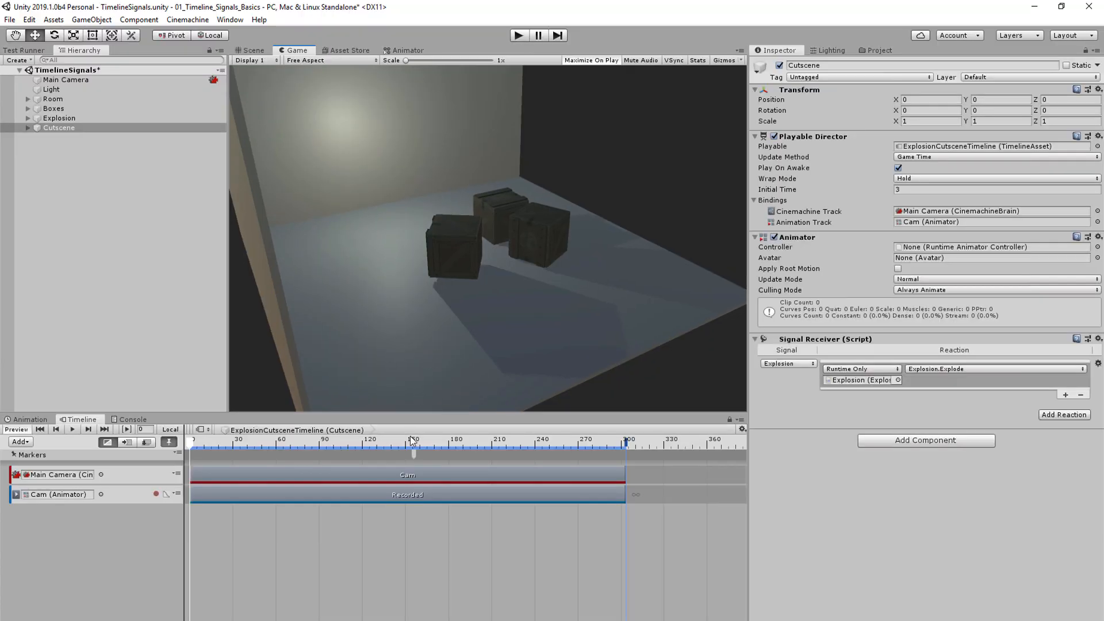
Step: Make the Explosion signal emitter Retroactive and test-play again
click(414, 456)
click(897, 101)
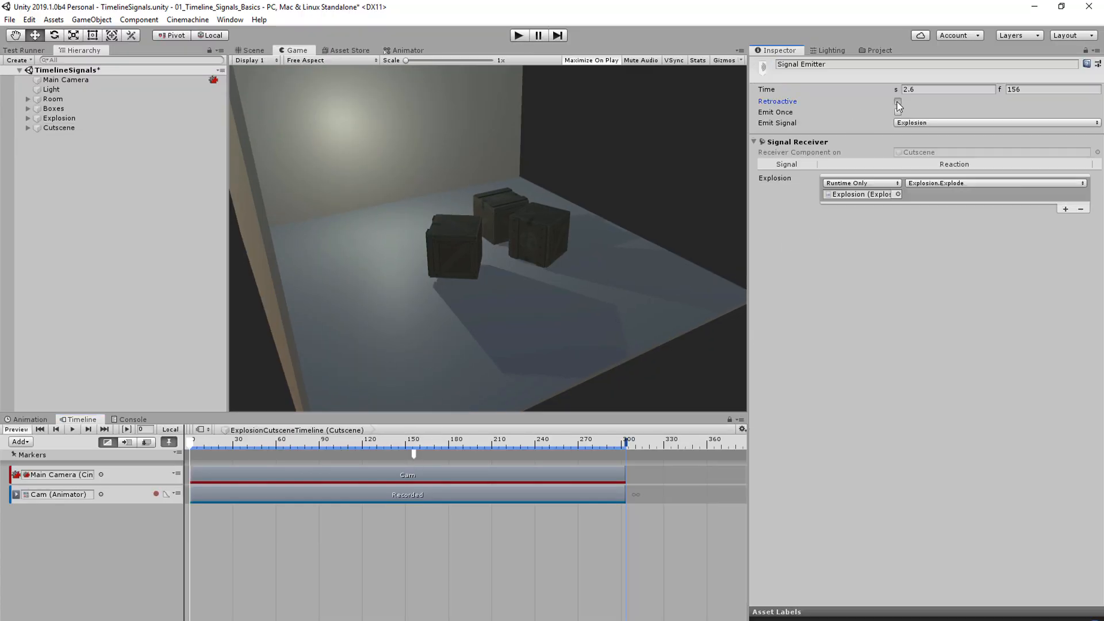
click(519, 36)
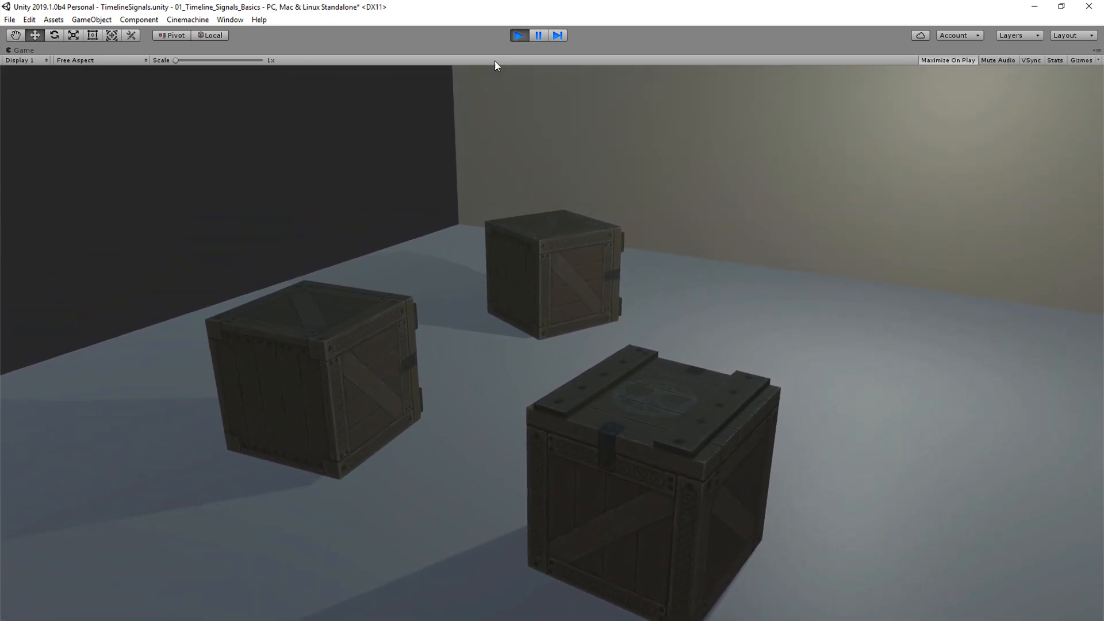
click(518, 36)
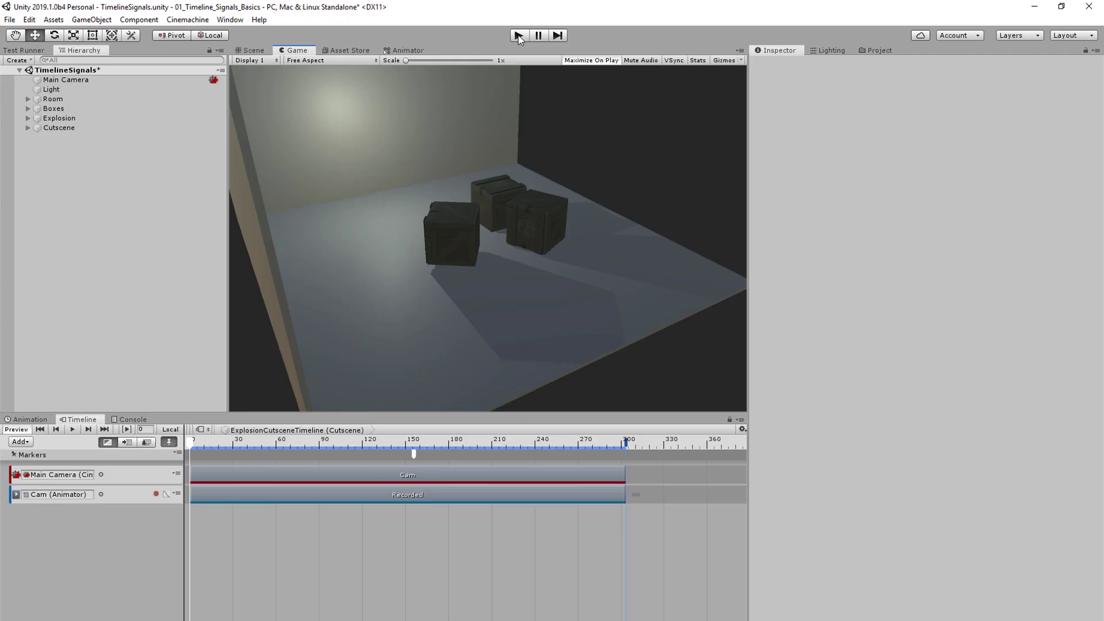
Step: Set the cutscene's Initial Time back to 0 and make the Explosion emitter Emit Once
click(60, 128)
click(919, 189)
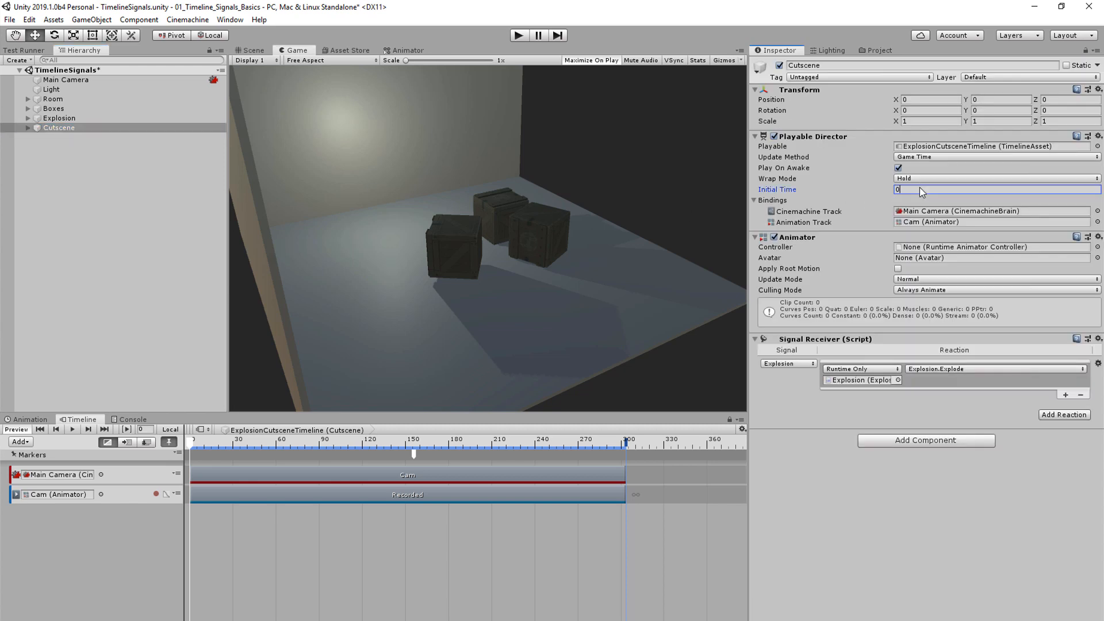
click(414, 455)
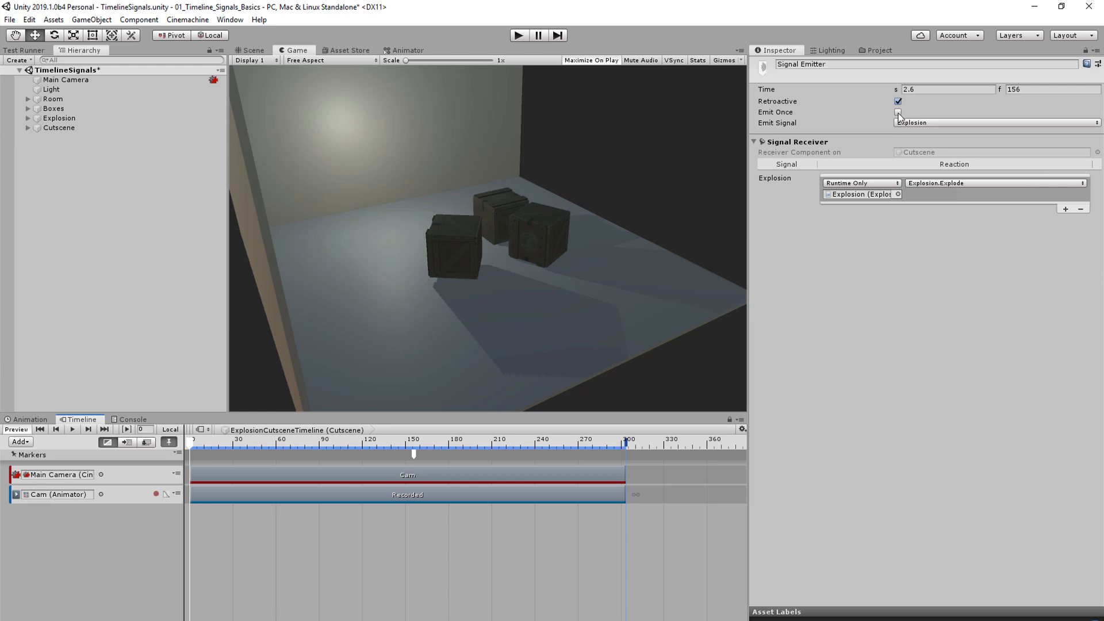
Step: Set the Playable Director's Wrap Mode to Loop and play the looping cutscene
click(59, 128)
click(905, 178)
click(920, 204)
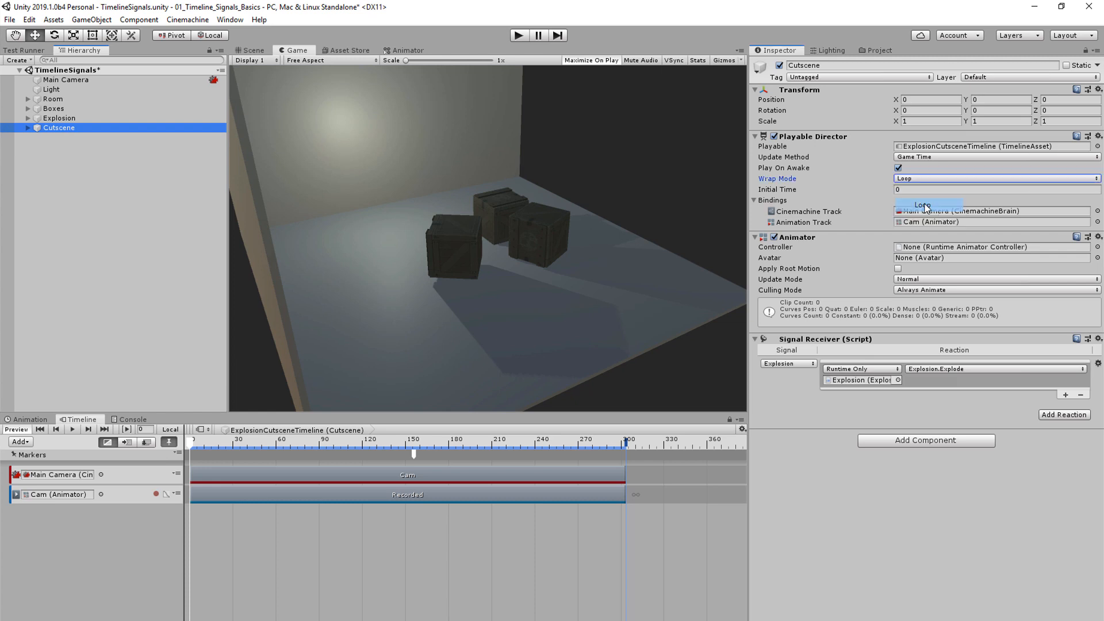
click(518, 36)
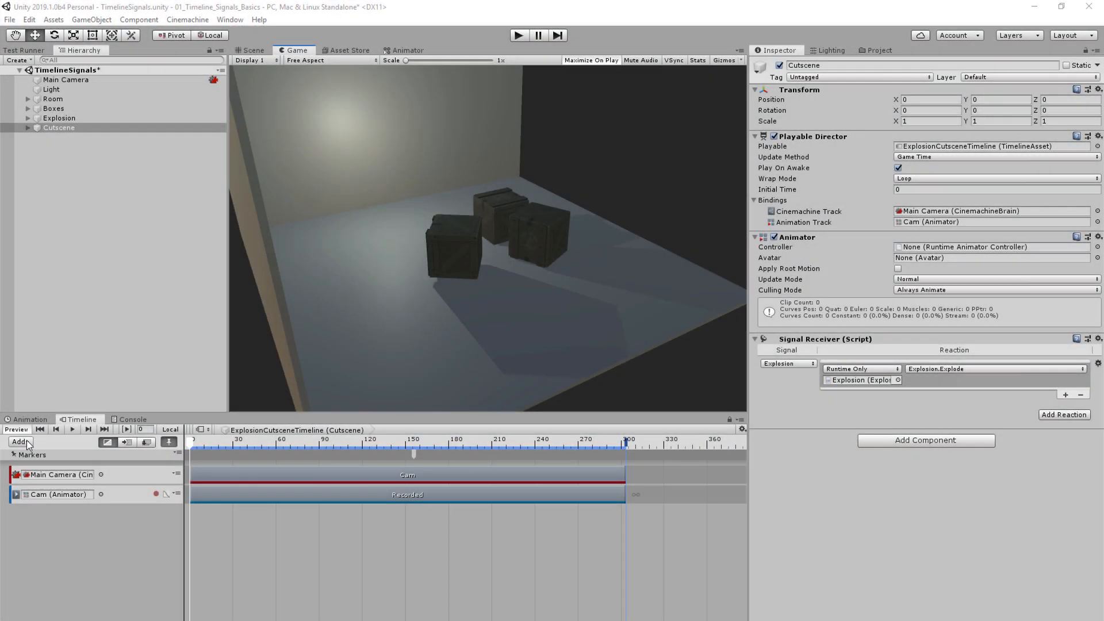
click(27, 444)
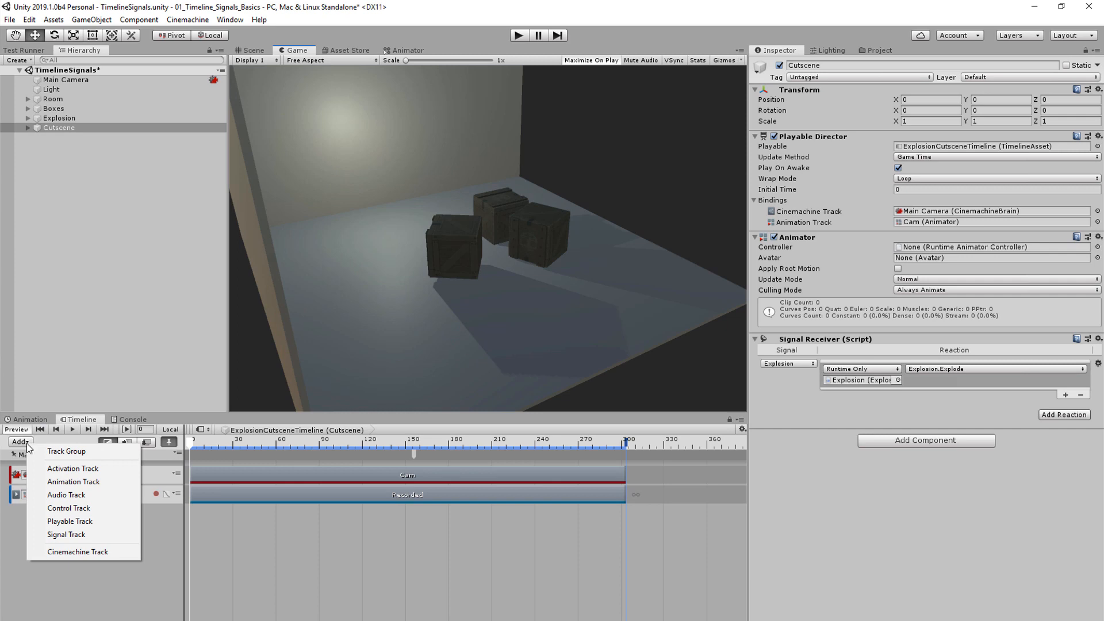
click(66, 510)
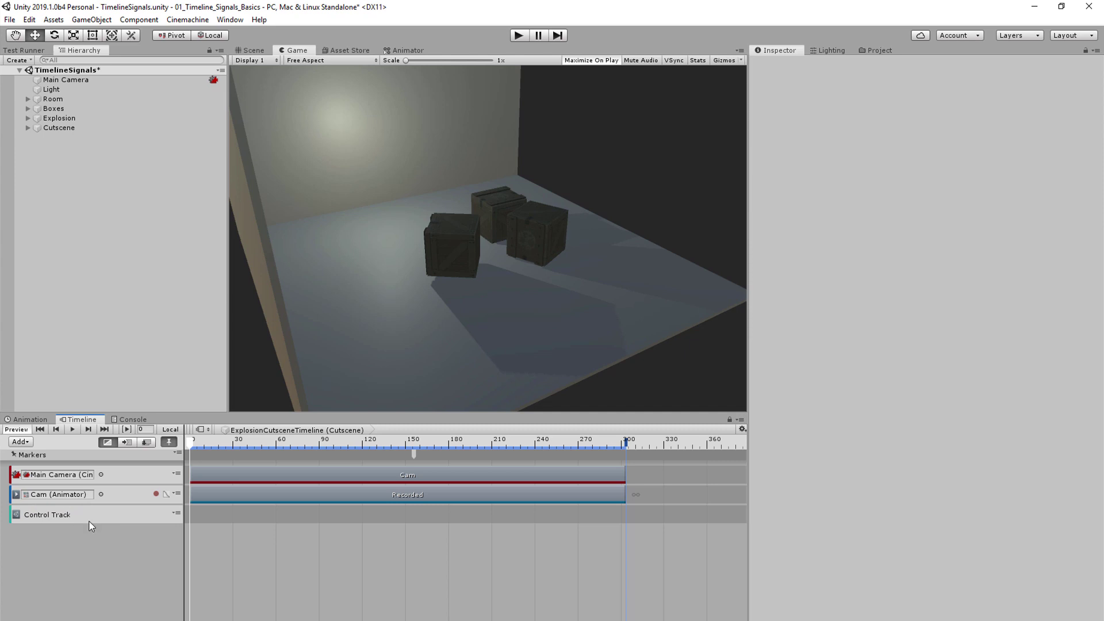
right_click(222, 519)
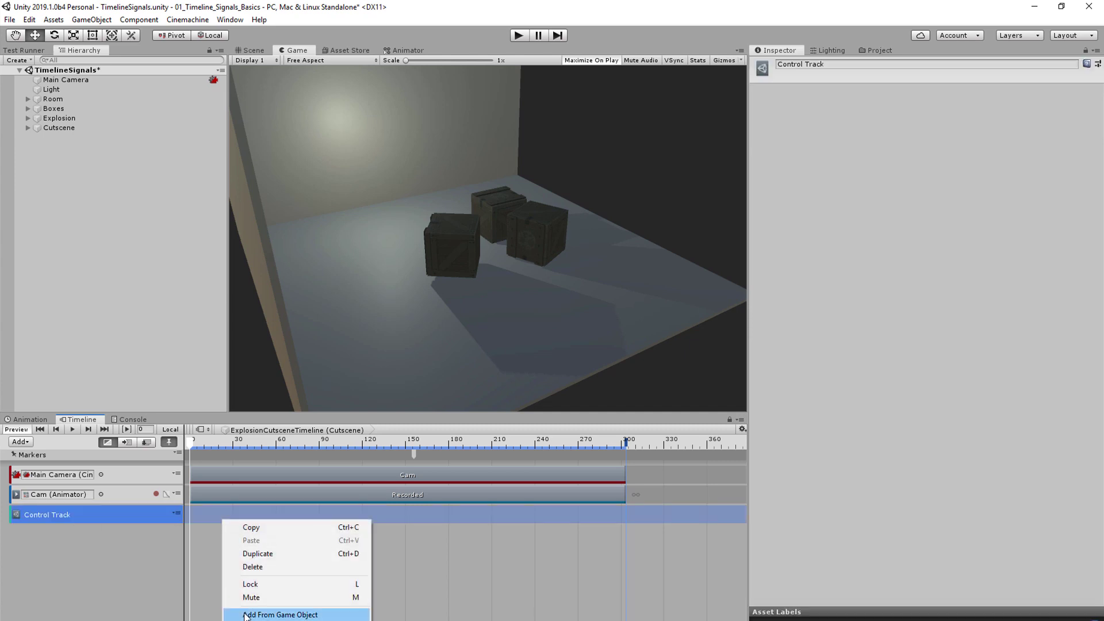
right_click(103, 516)
click(126, 564)
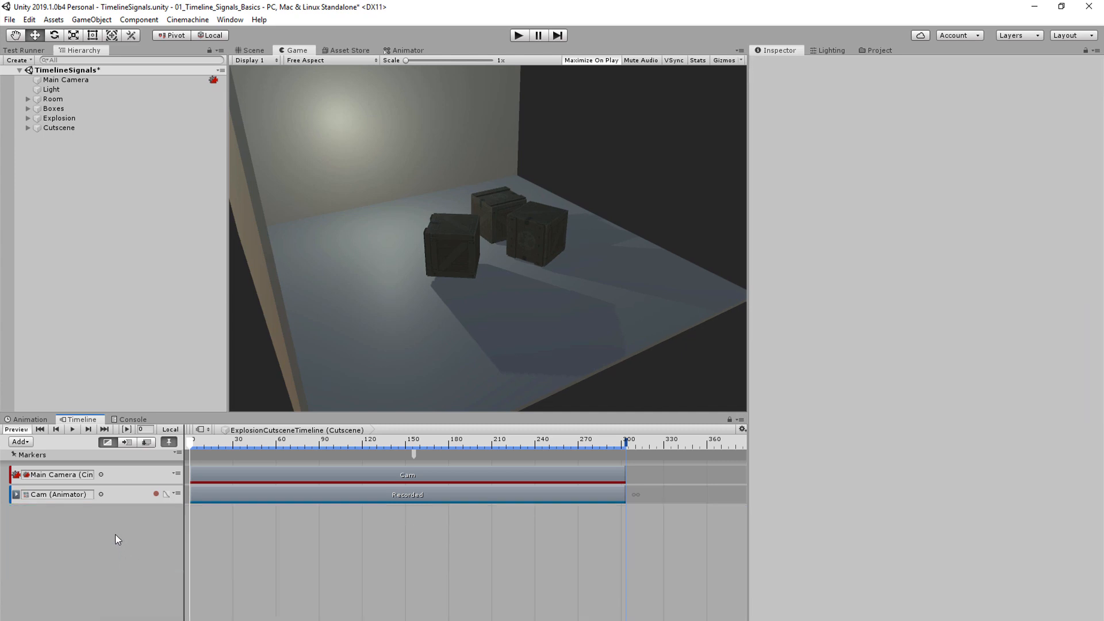
Step: Add a Signal Emitter on the Cam track's Recorded clip and move it to frame 156
click(390, 495)
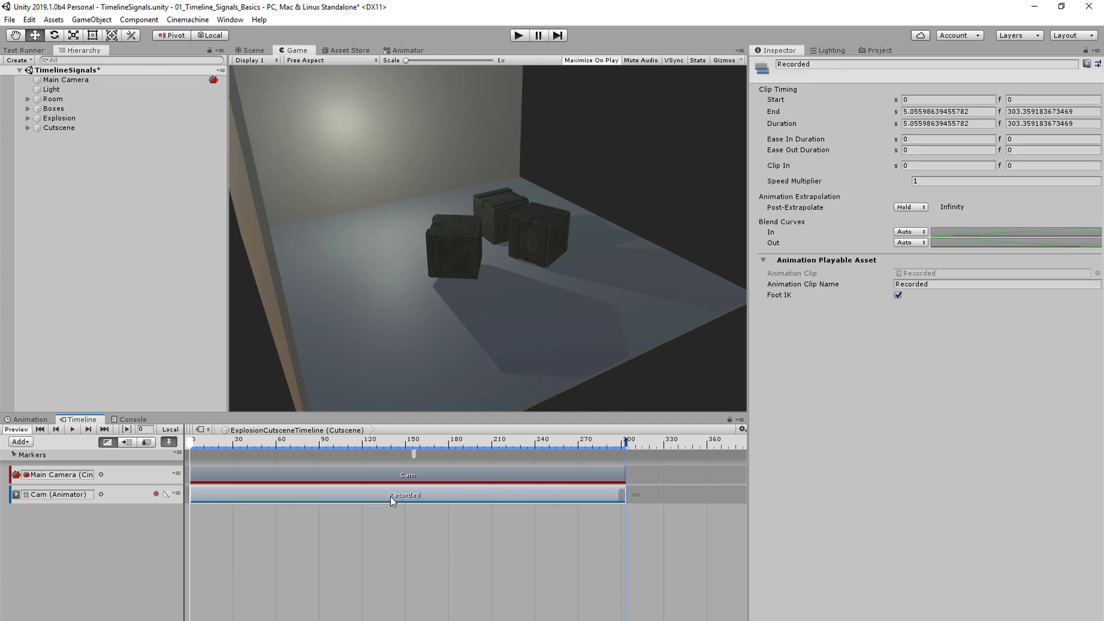
right_click(391, 495)
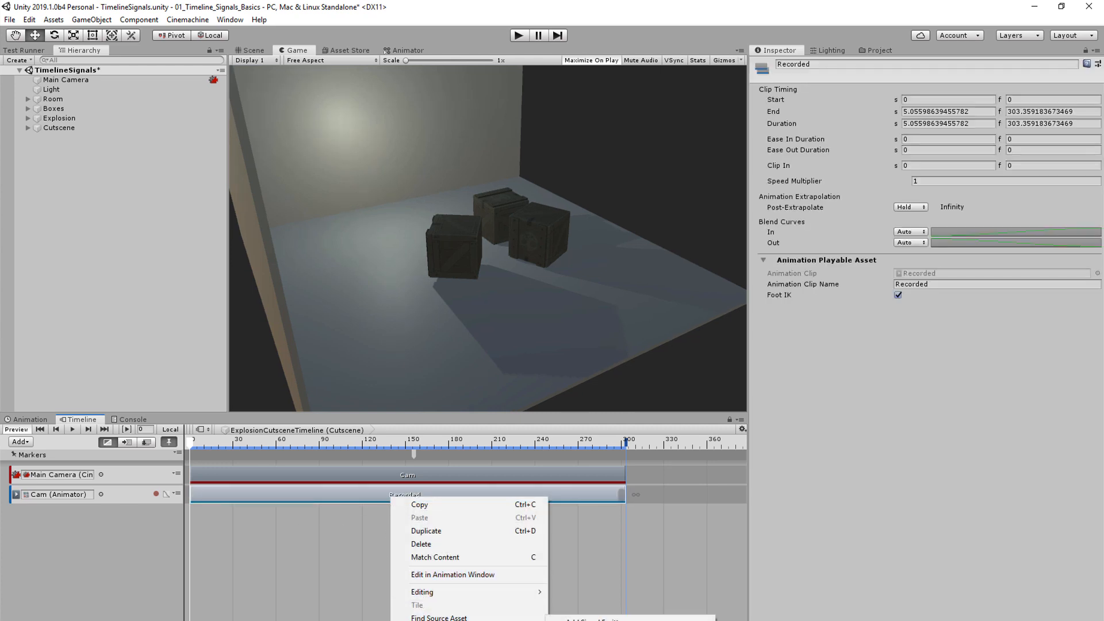
click(604, 618)
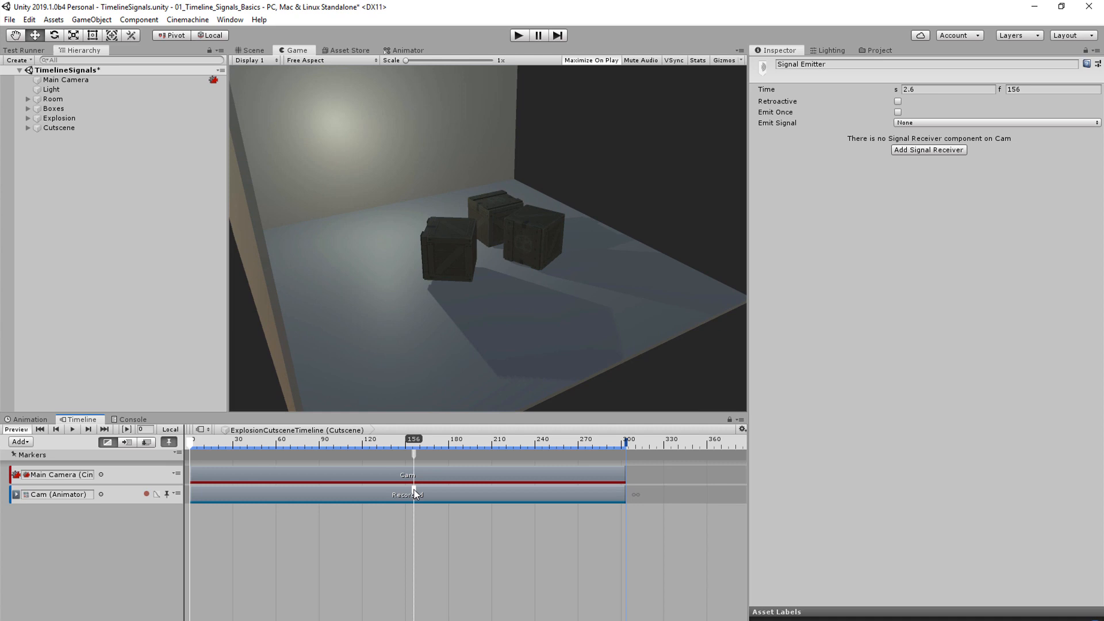
drag(389, 490, 413, 490)
Step: Make the marker emit Explosion, add a Signal Receiver on Cam, and inspect Cam
click(905, 124)
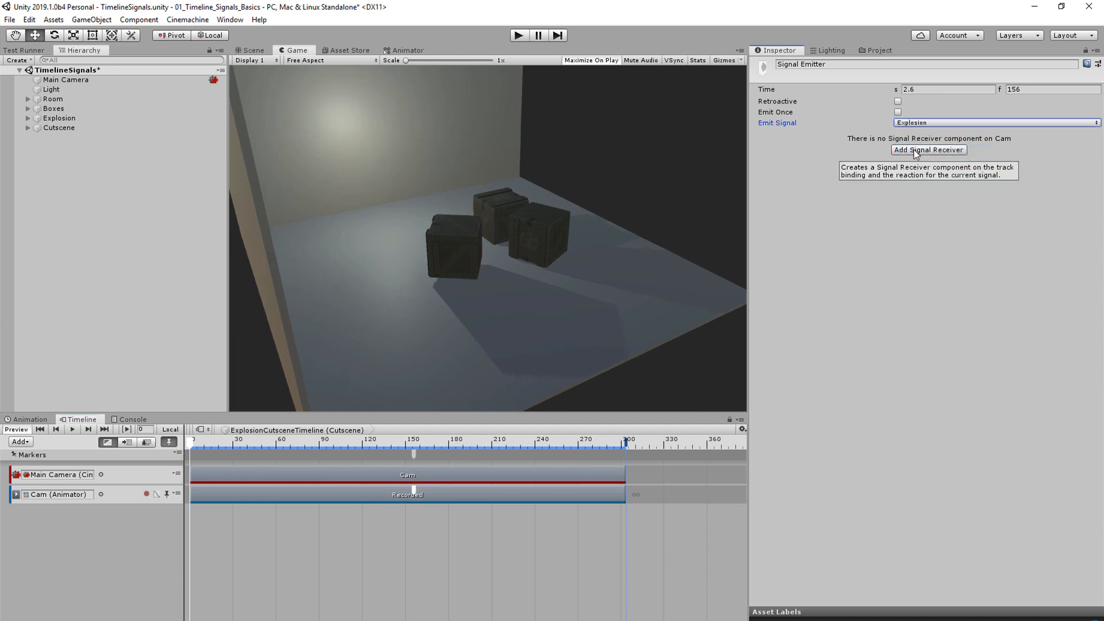
click(913, 149)
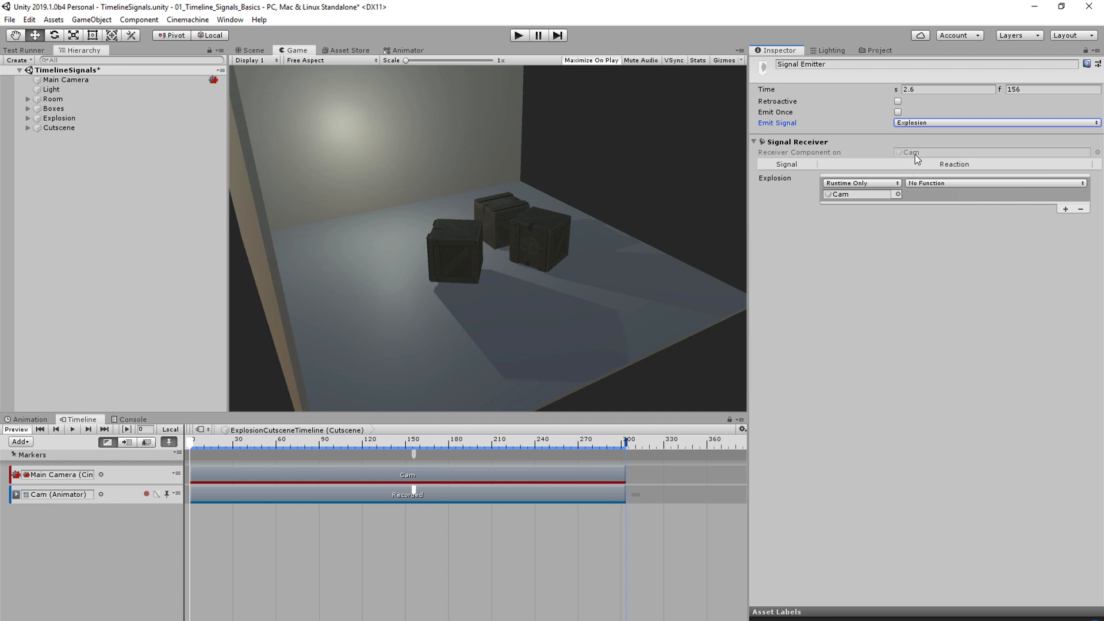
double_click(915, 154)
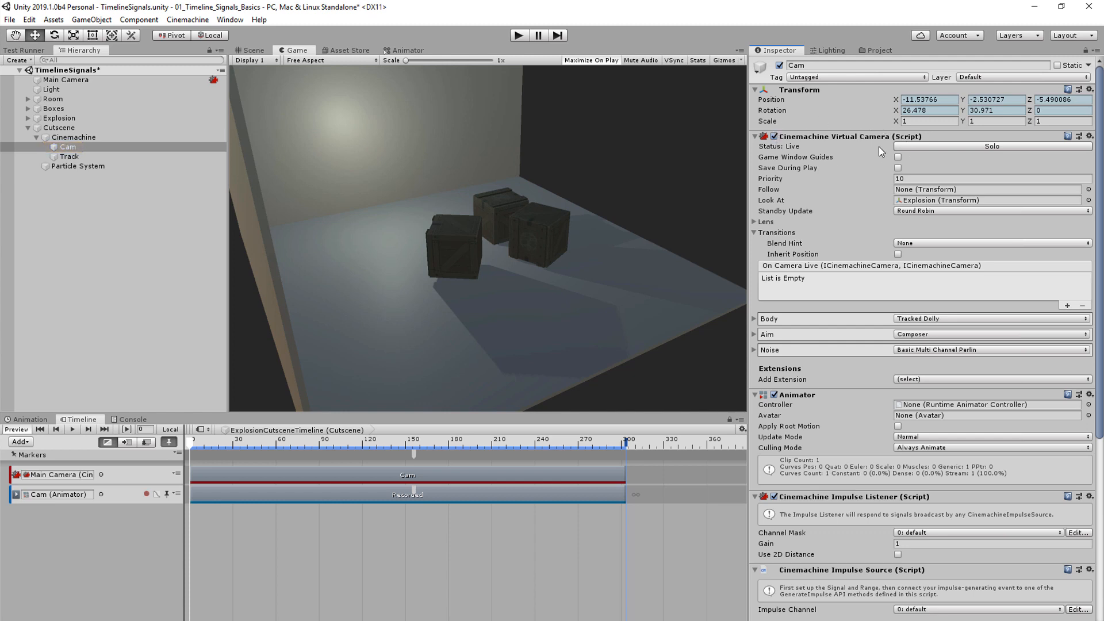
scroll(970, 346, down, 3)
scroll(969, 431, down, 3)
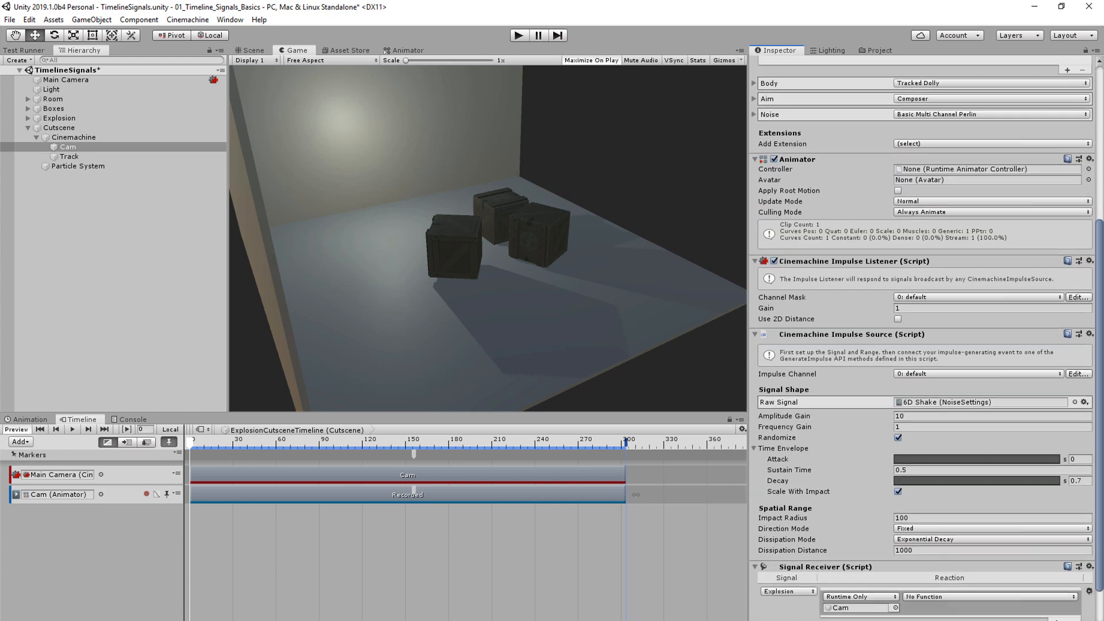
scroll(969, 500, down, 2)
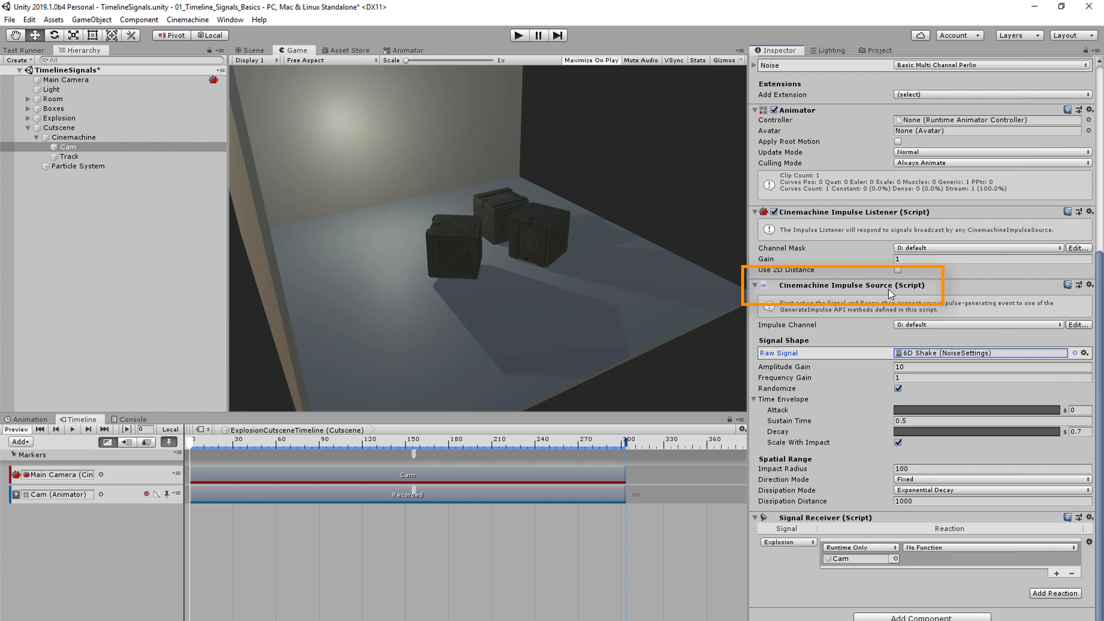
Step: Make Cam's Explosion reaction call CinemachineImpulseSource.GenerateImpulse and play to see the shake
click(415, 495)
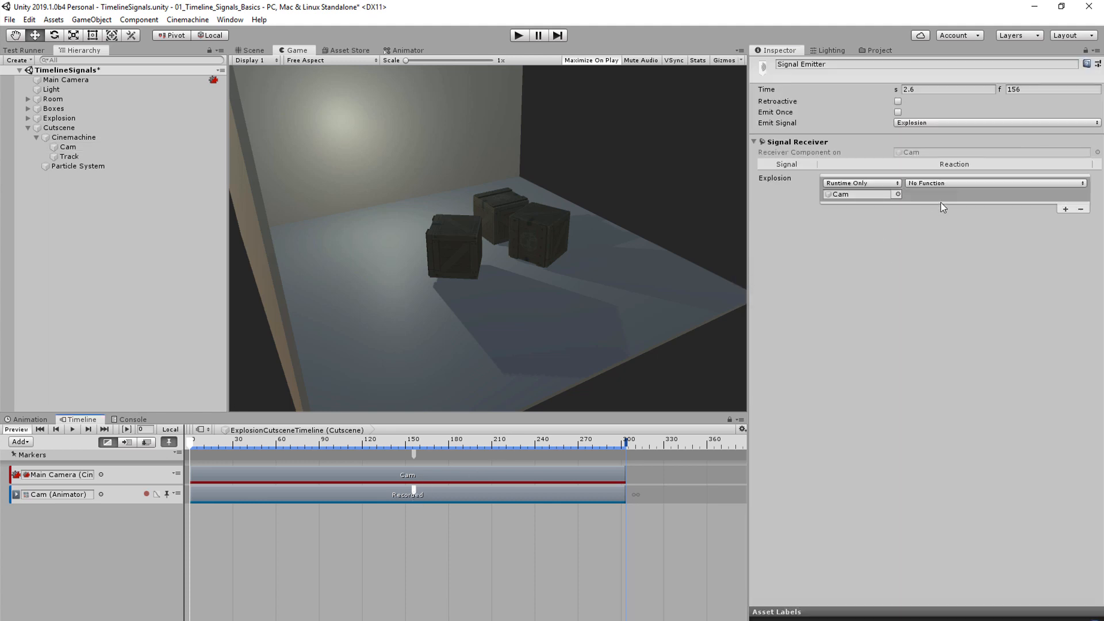
click(944, 184)
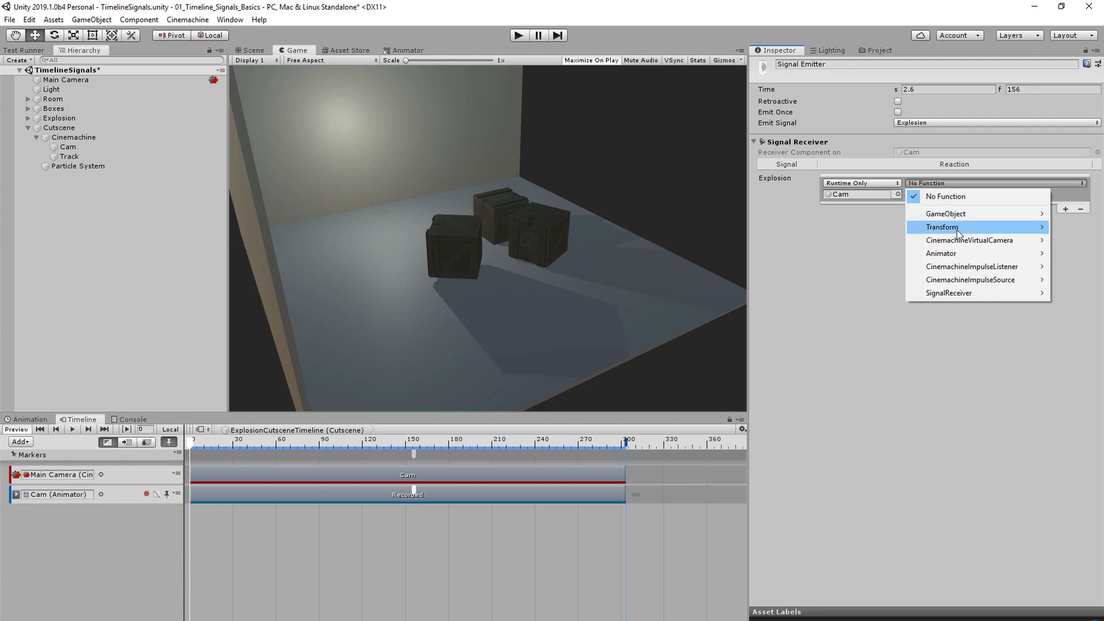
mouse_move(971, 280)
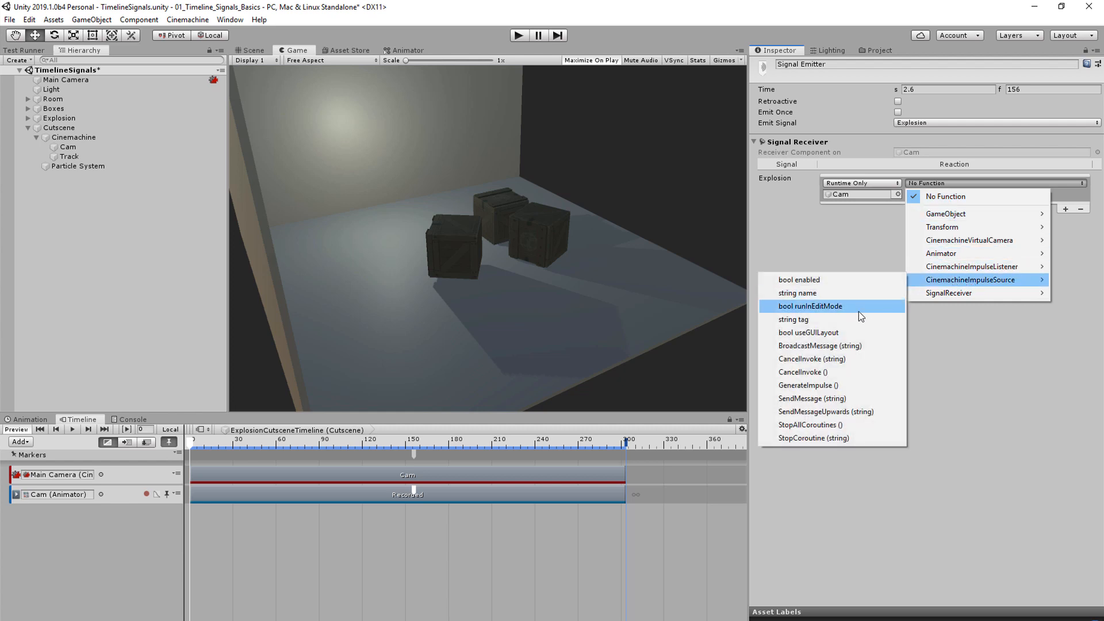
click(837, 385)
click(517, 38)
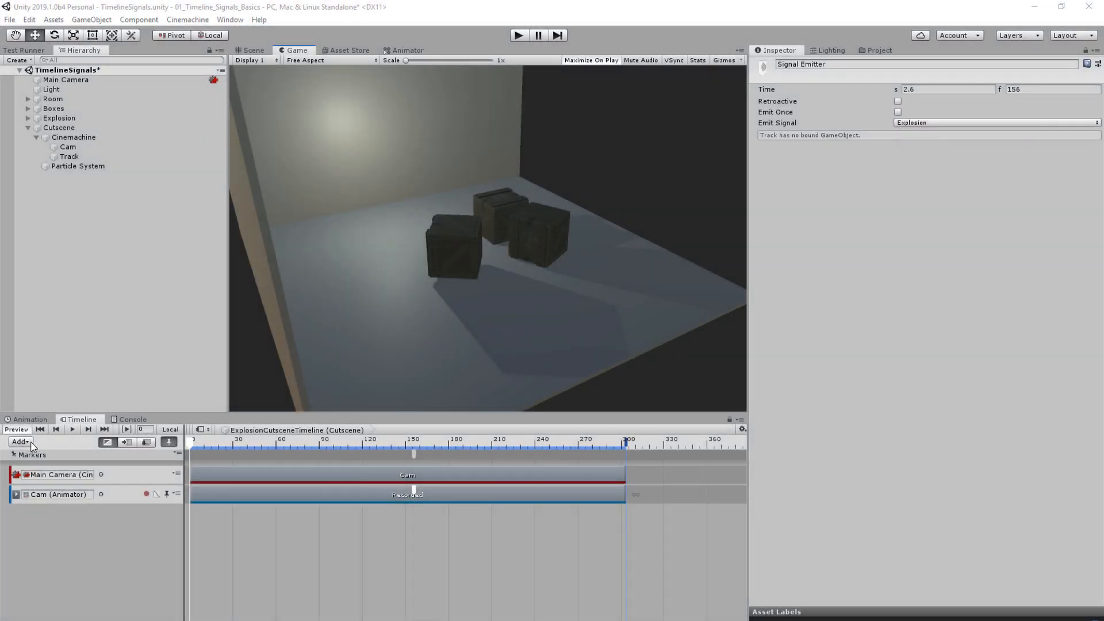
Step: Add a Signal Track bound to the Particle System with a new Signal Receiver created on it
click(31, 443)
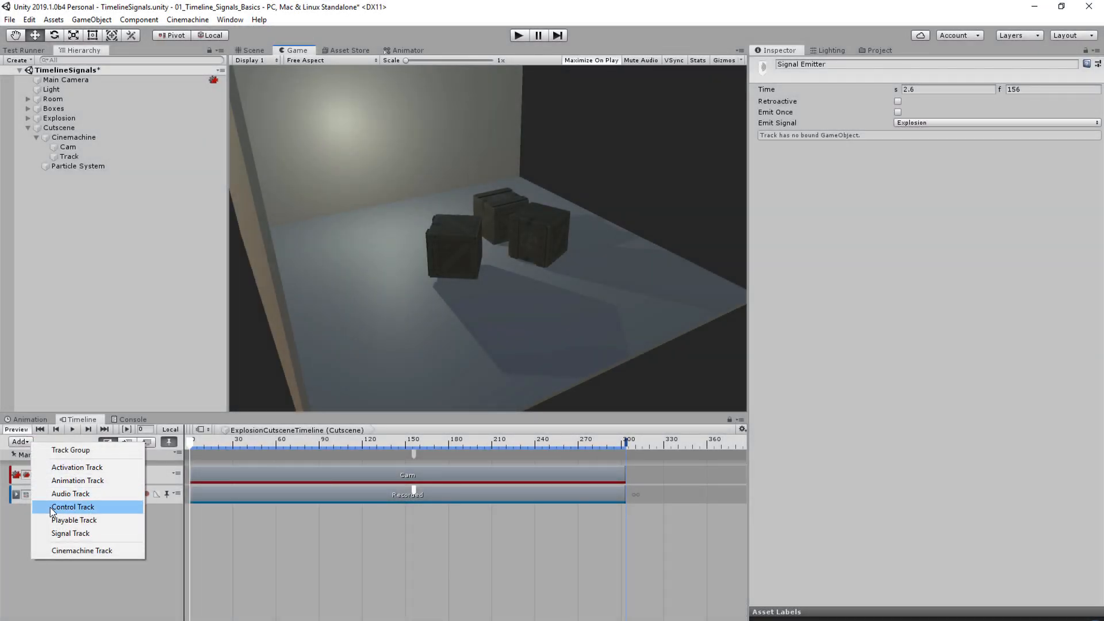
click(96, 535)
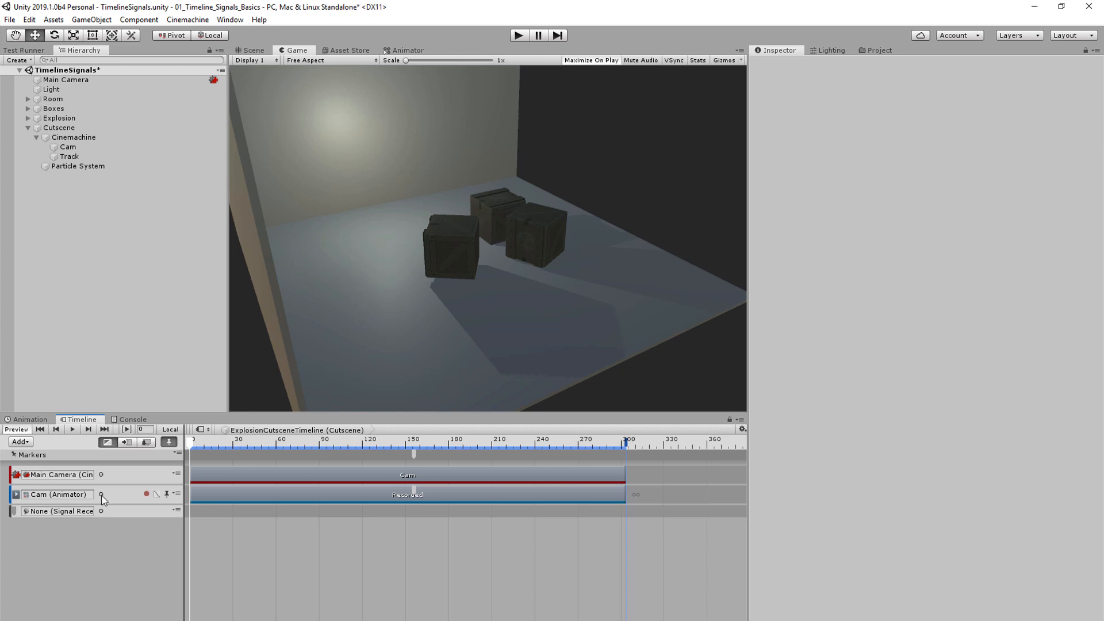
click(75, 166)
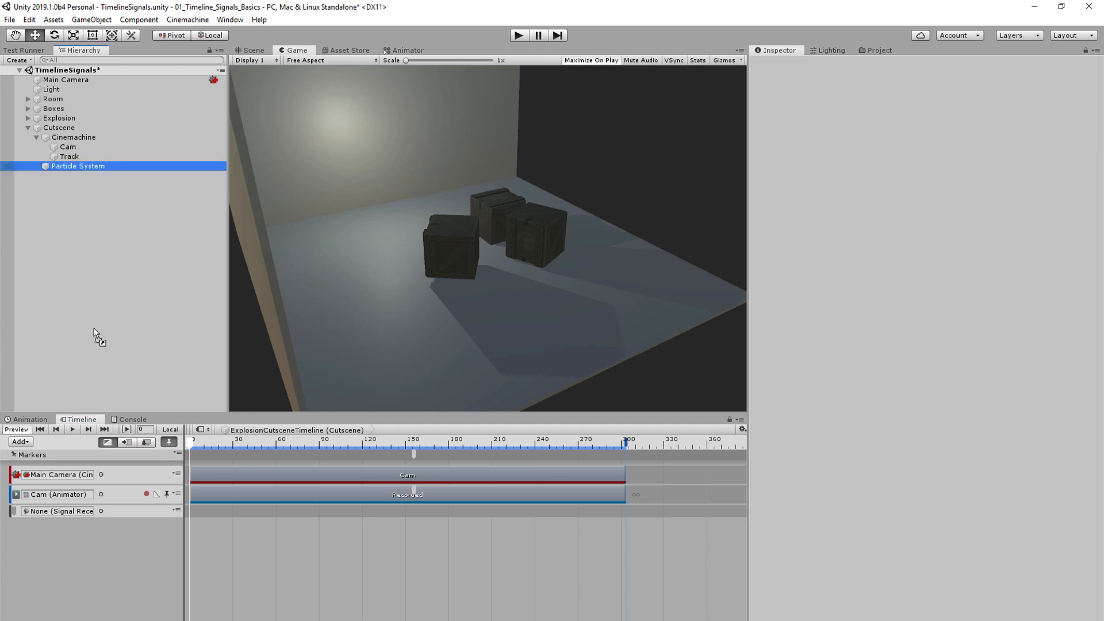
drag(94, 328, 54, 514)
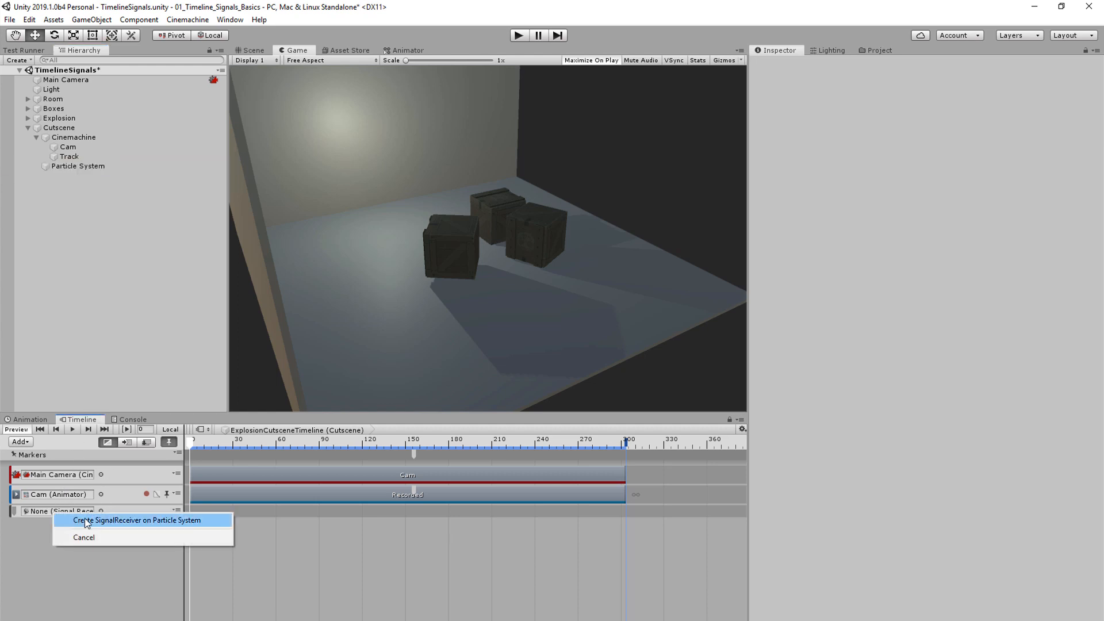
click(148, 523)
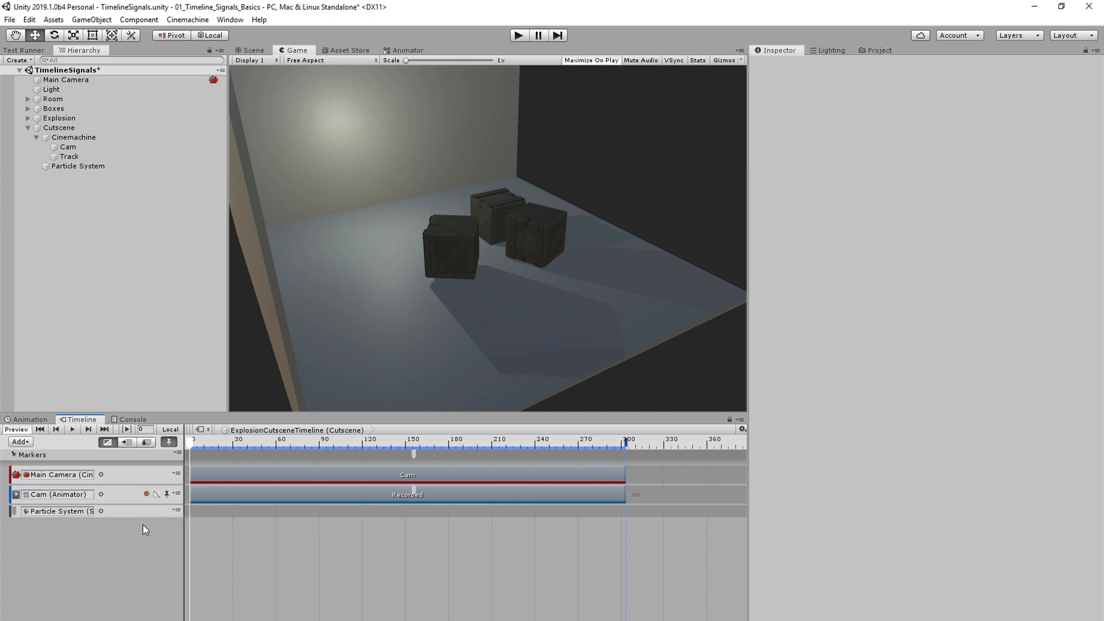
click(78, 166)
scroll(790, 320, down, 10)
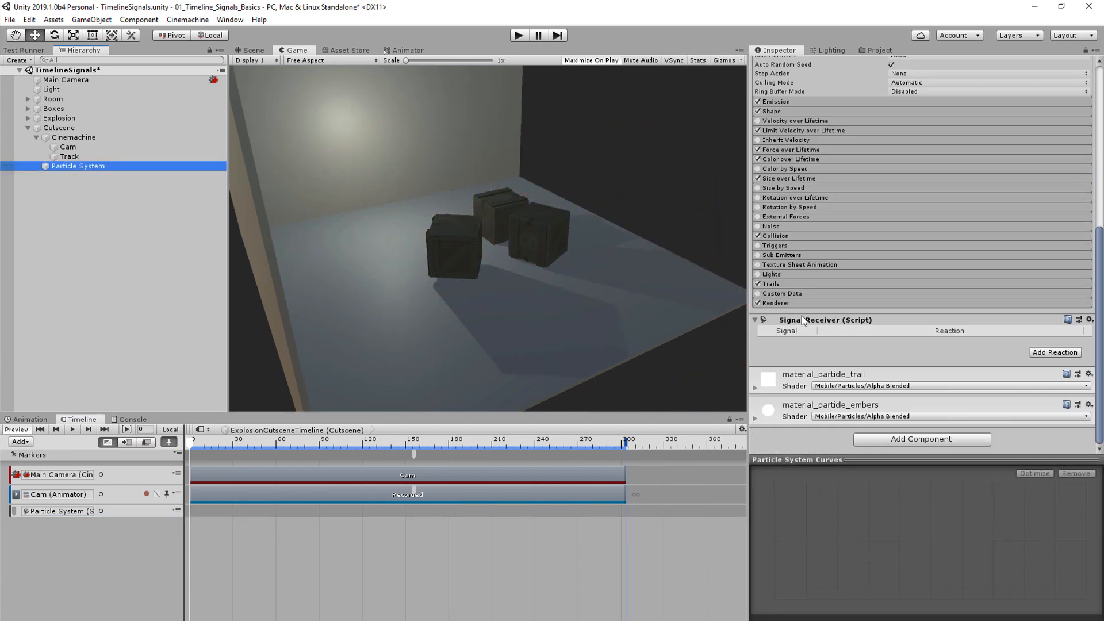
Step: Add a signal emitter on the Particle System track at frame 156 emitting Explosion
right_click(404, 513)
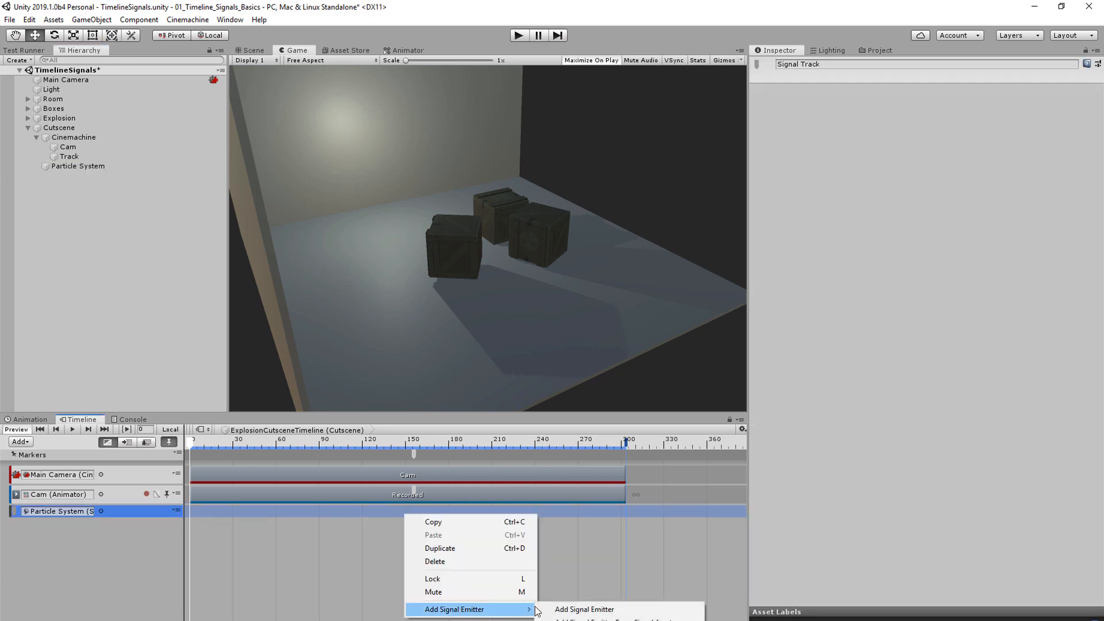
click(457, 611)
drag(402, 511, 412, 511)
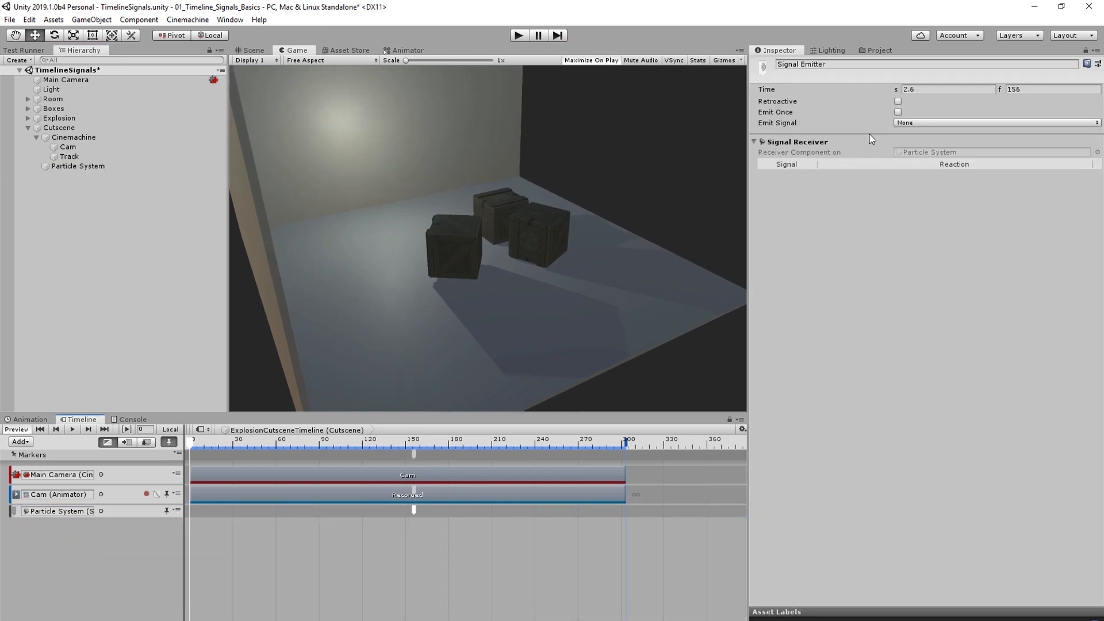
click(996, 122)
click(919, 151)
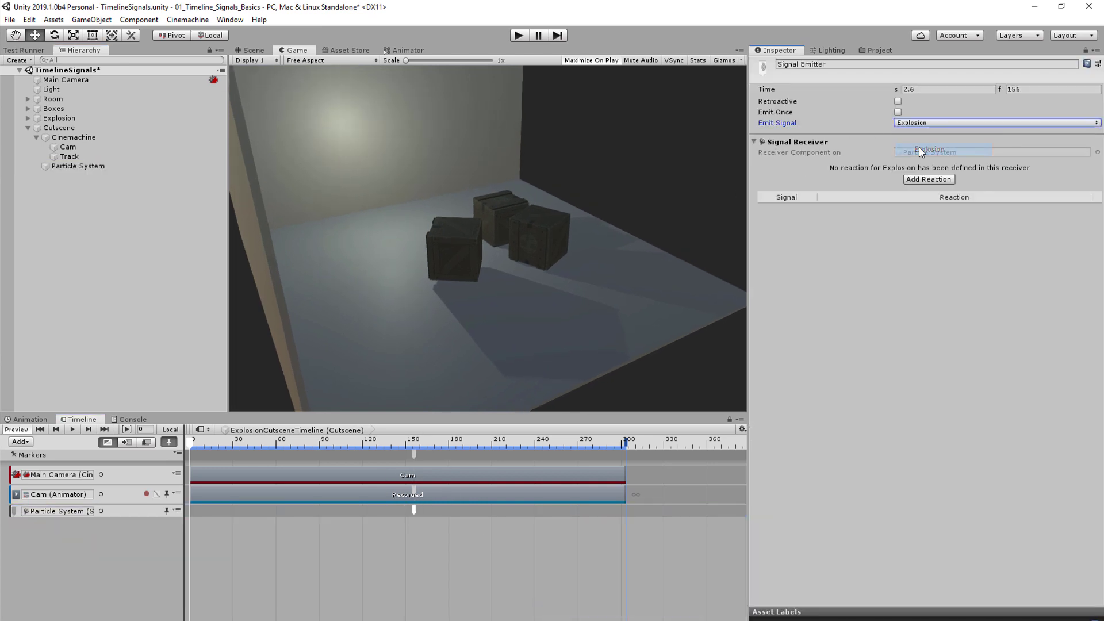
Step: React to Explosion with ParticleSystem.Play and test the sparks in Play mode
click(928, 179)
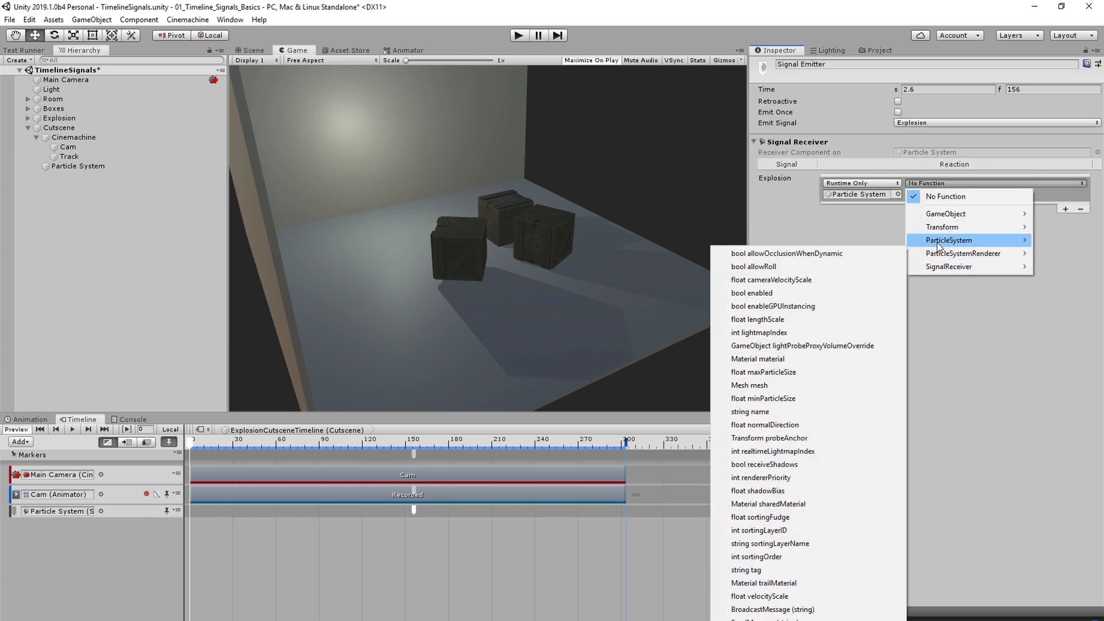
click(785, 401)
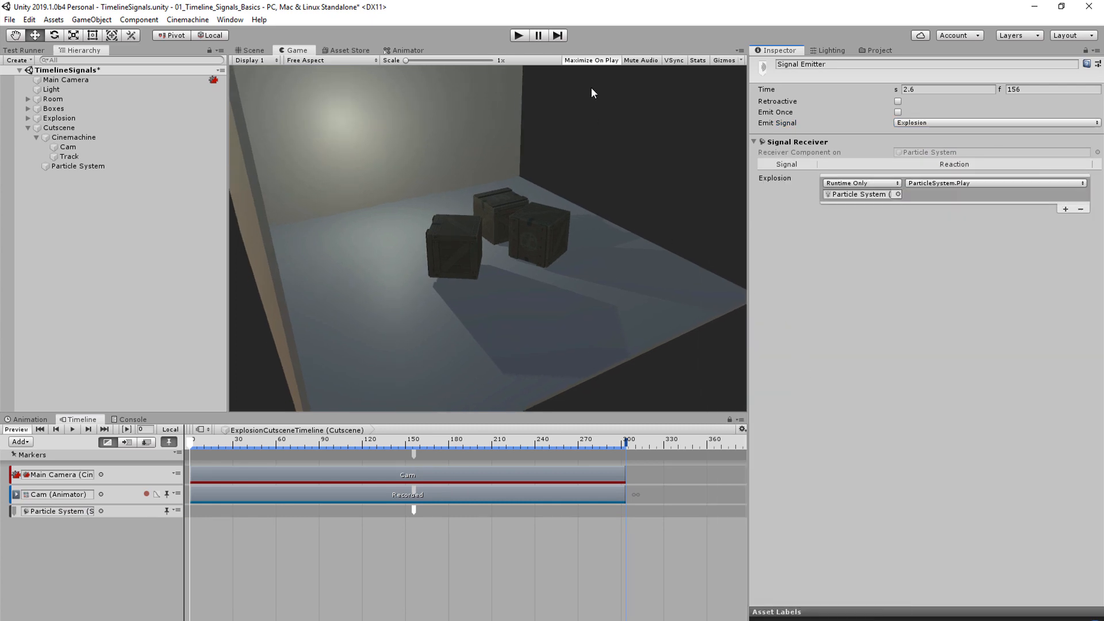
click(517, 35)
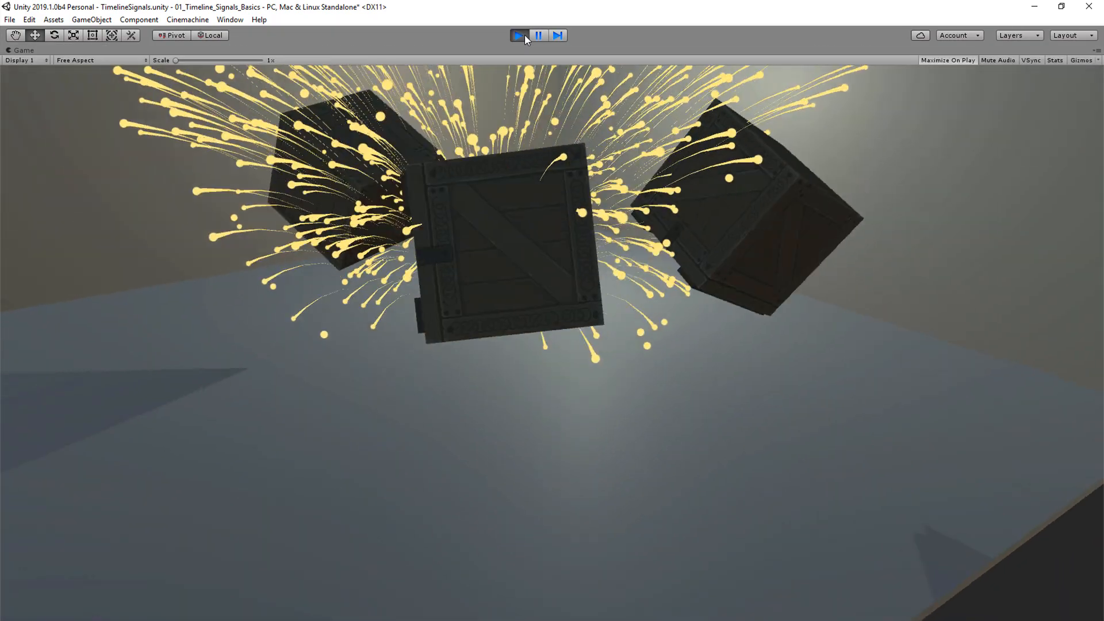
Step: Add an audio track to the timeline bound to the Explosion object
click(524, 35)
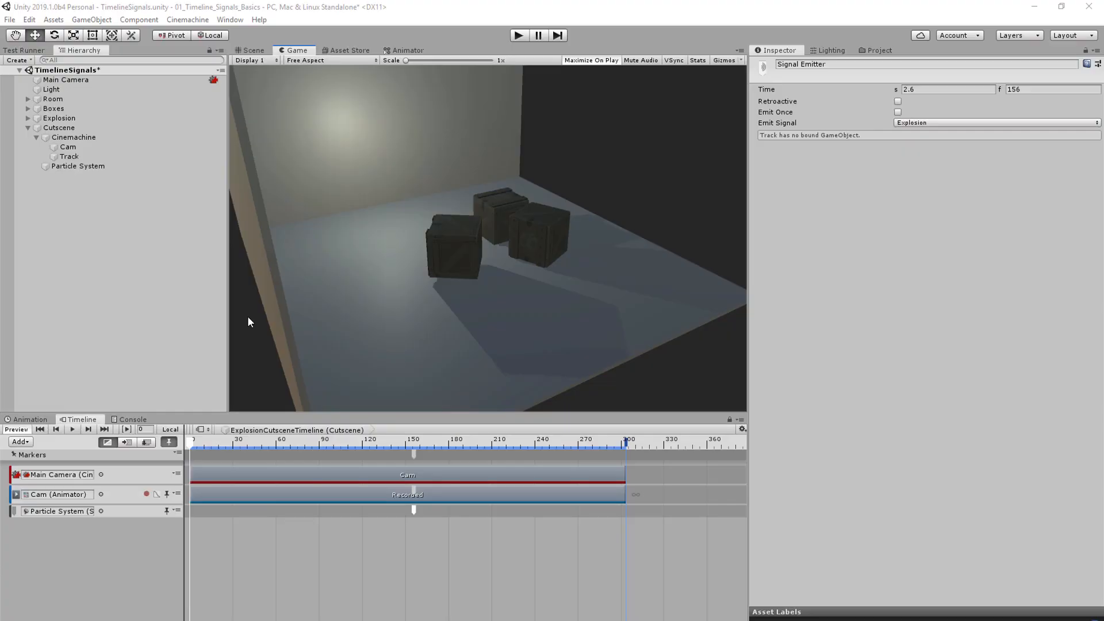
click(21, 442)
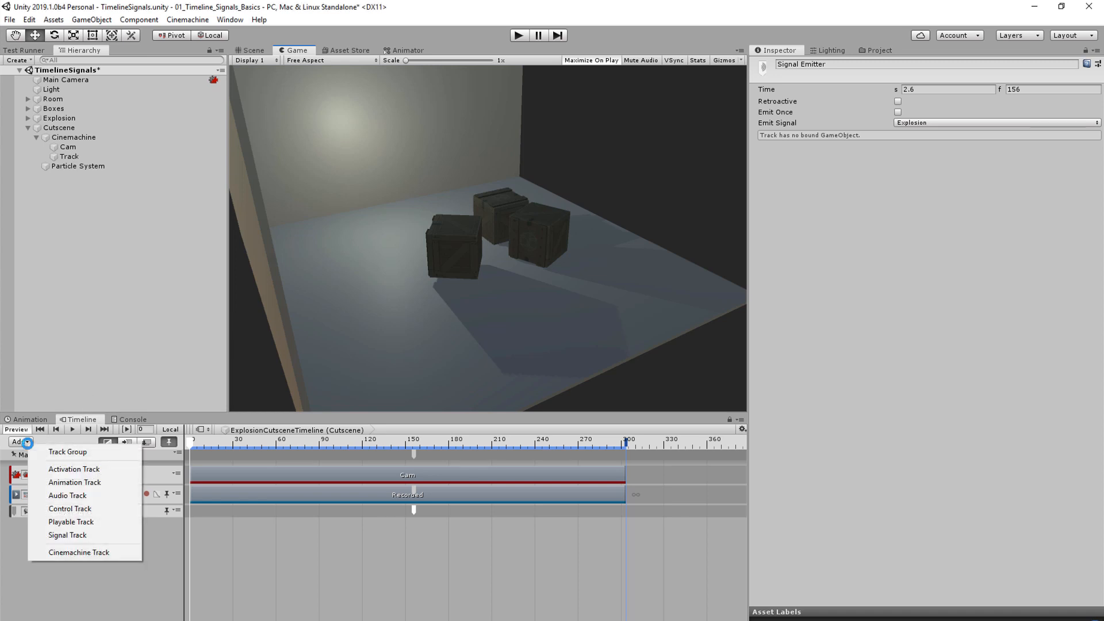
click(67, 495)
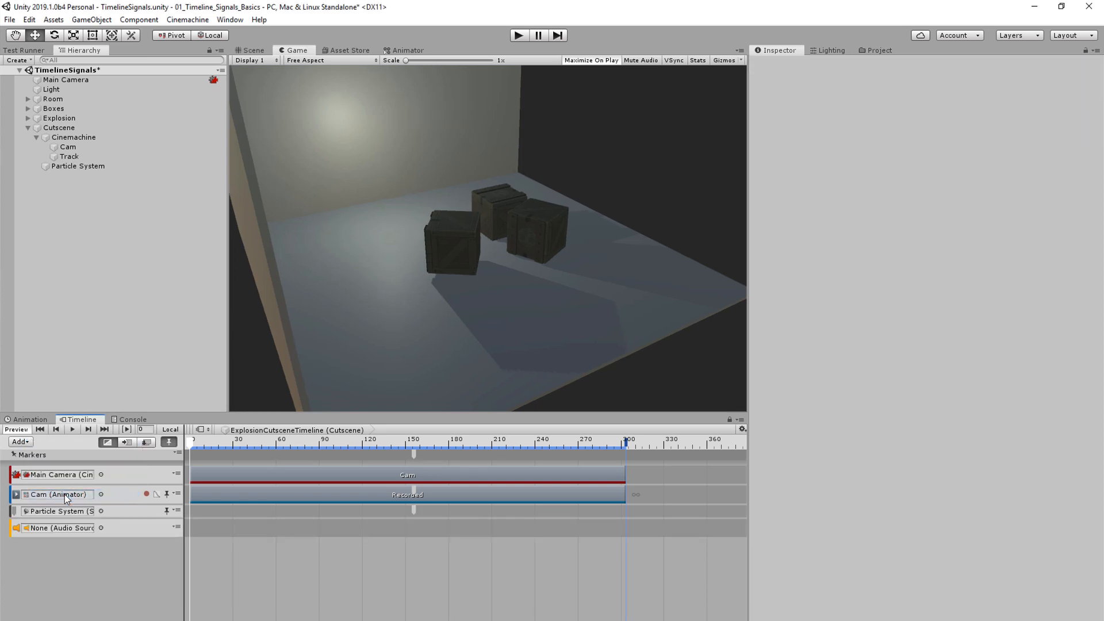
drag(58, 119, 67, 534)
Step: Place the Big_Explosion_Cut_Off clip on the track starting at 2.6 seconds
right_click(423, 531)
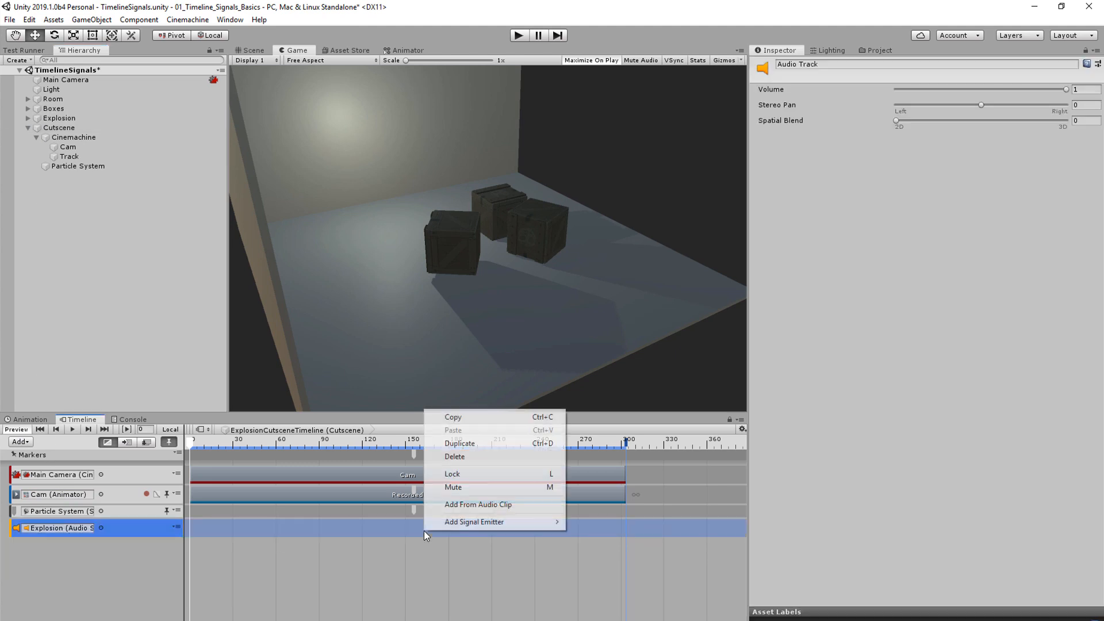
click(477, 504)
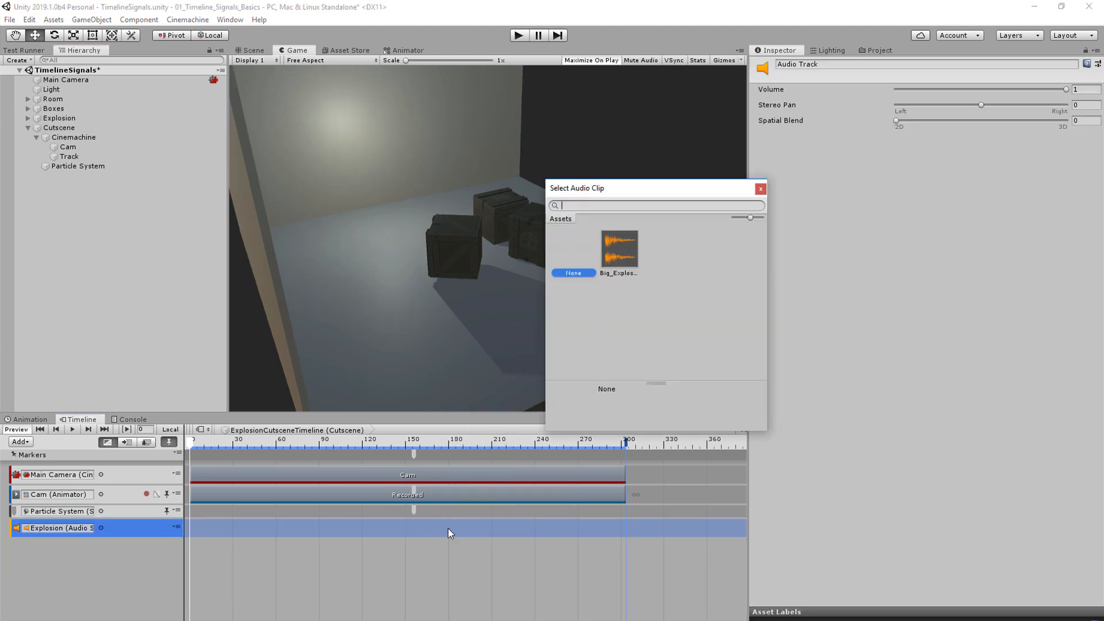
double_click(614, 257)
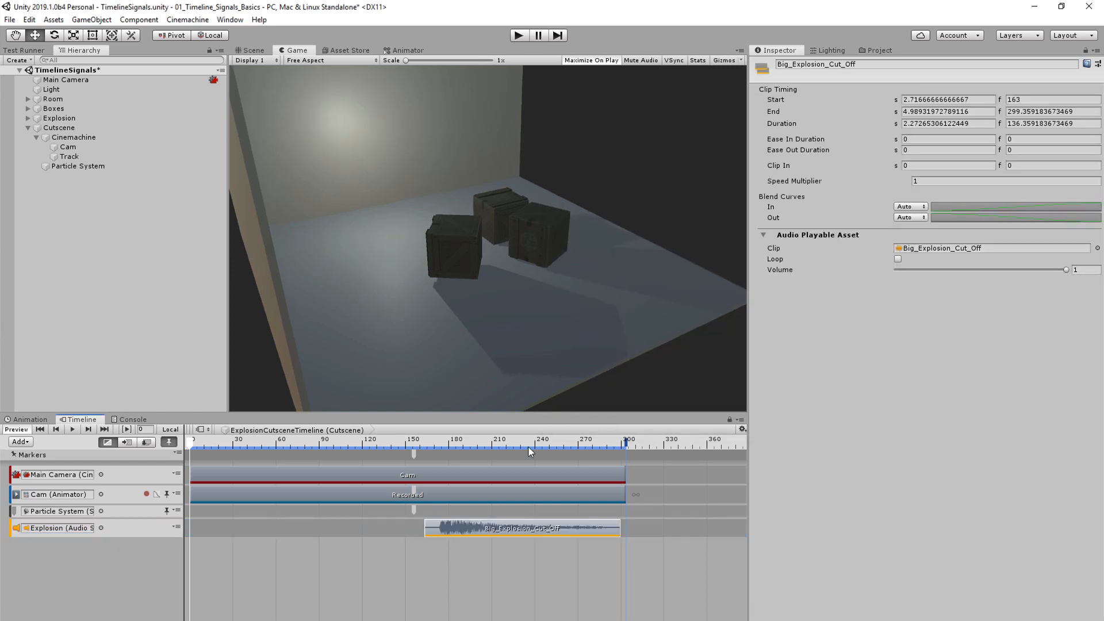
drag(541, 532, 487, 533)
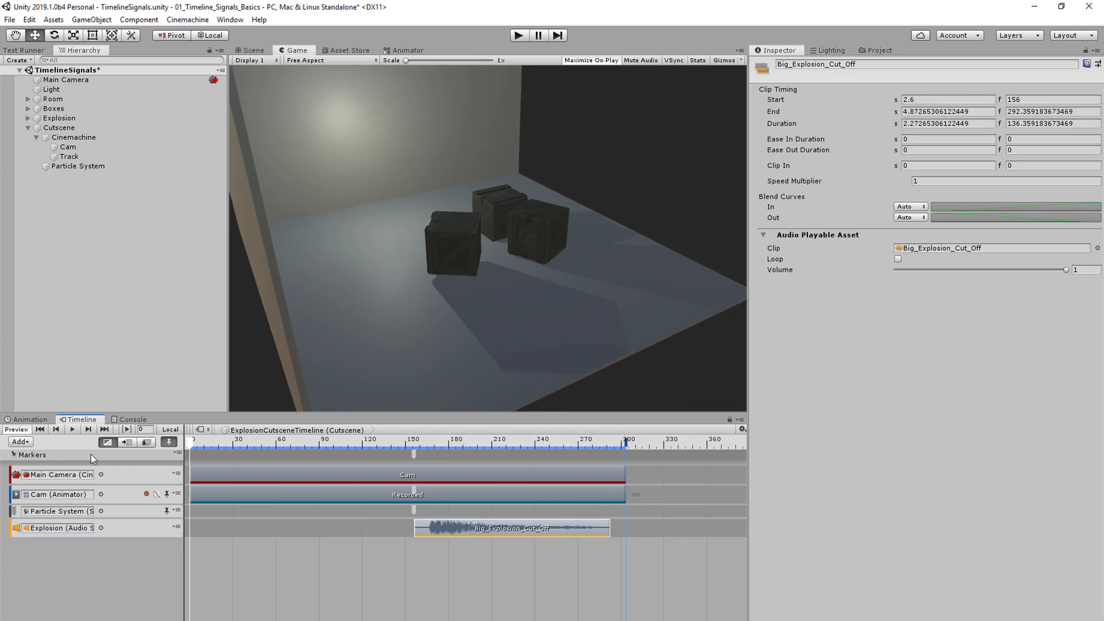
Step: Add an animation track bound to ExplosionLight and start recording it
click(21, 442)
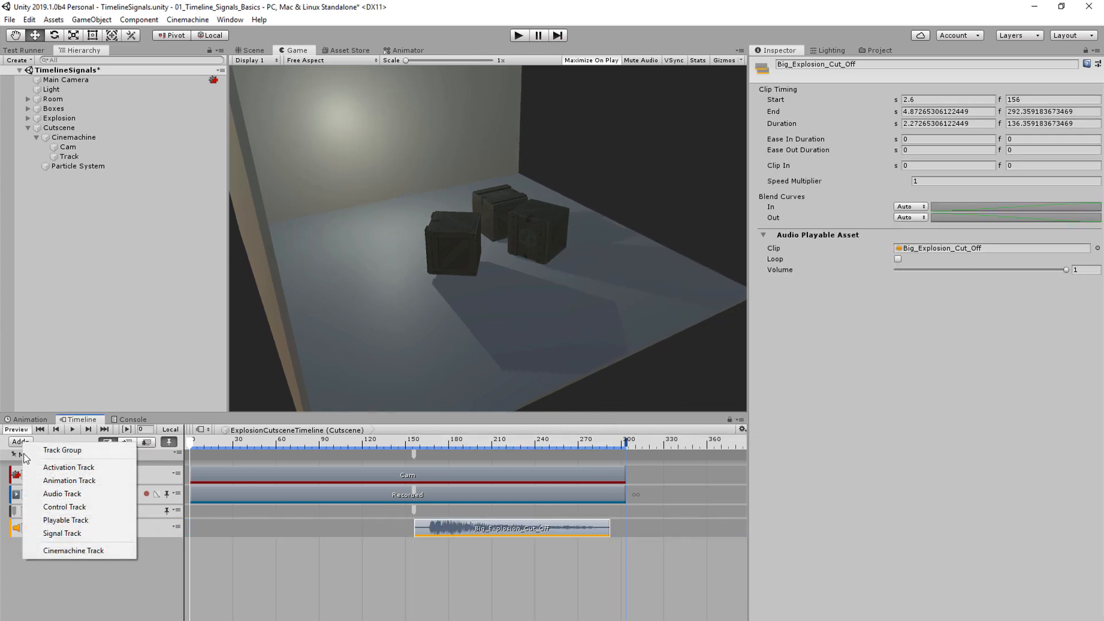
click(69, 481)
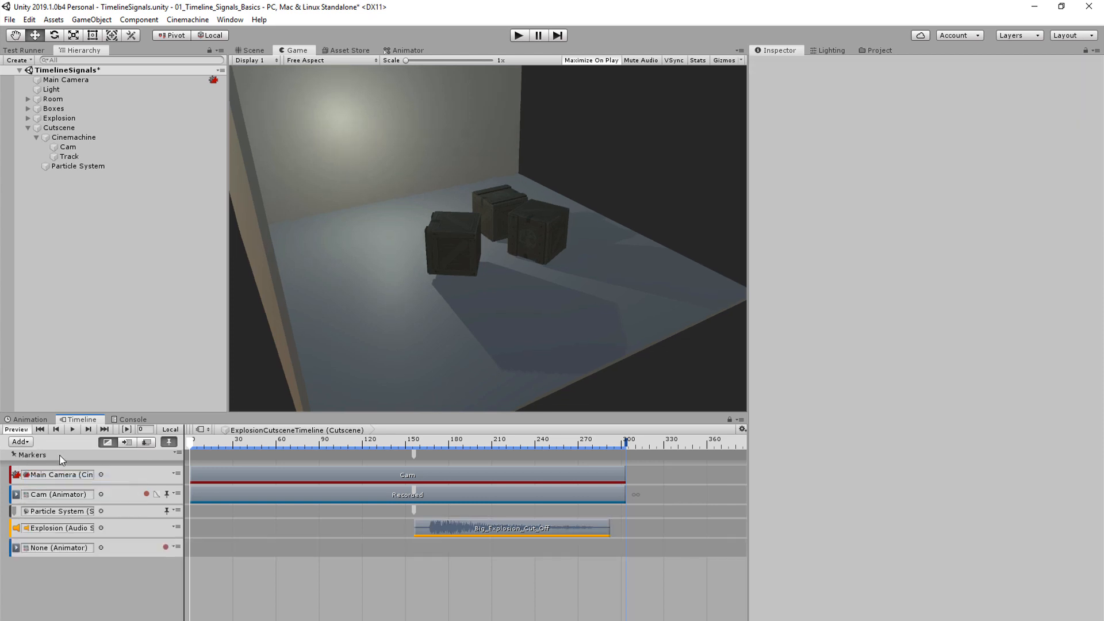
click(27, 117)
mouse_move(76, 127)
mouse_down()
mouse_move(73, 558)
mouse_move(83, 550)
mouse_up()
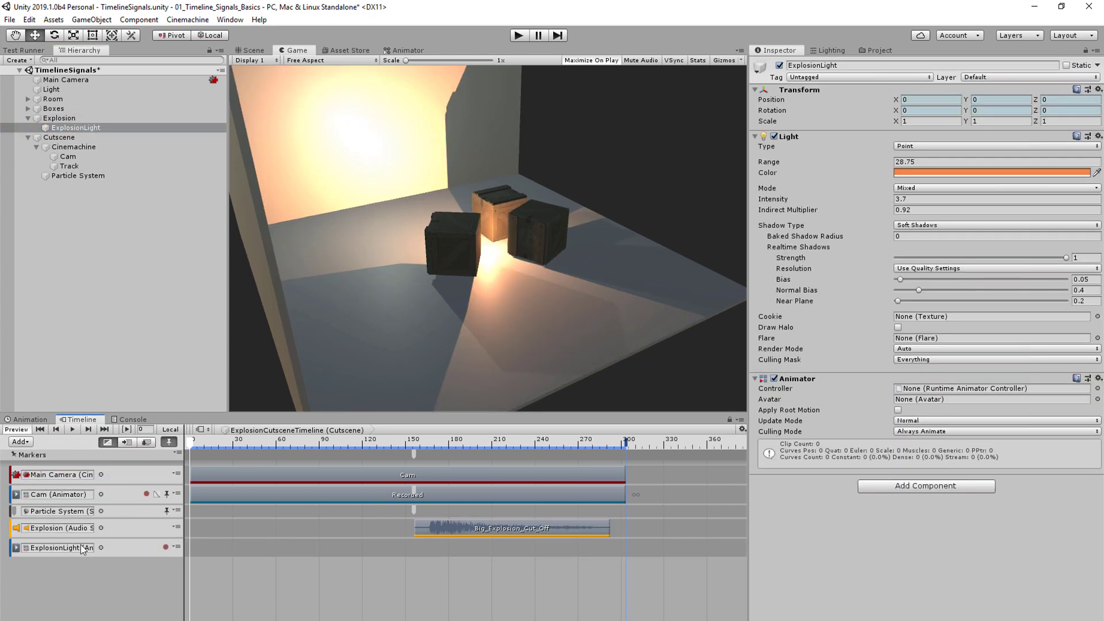
click(168, 548)
Step: Key Light Intensity 11.11 at frame 156 and 0 at frame 190
click(396, 440)
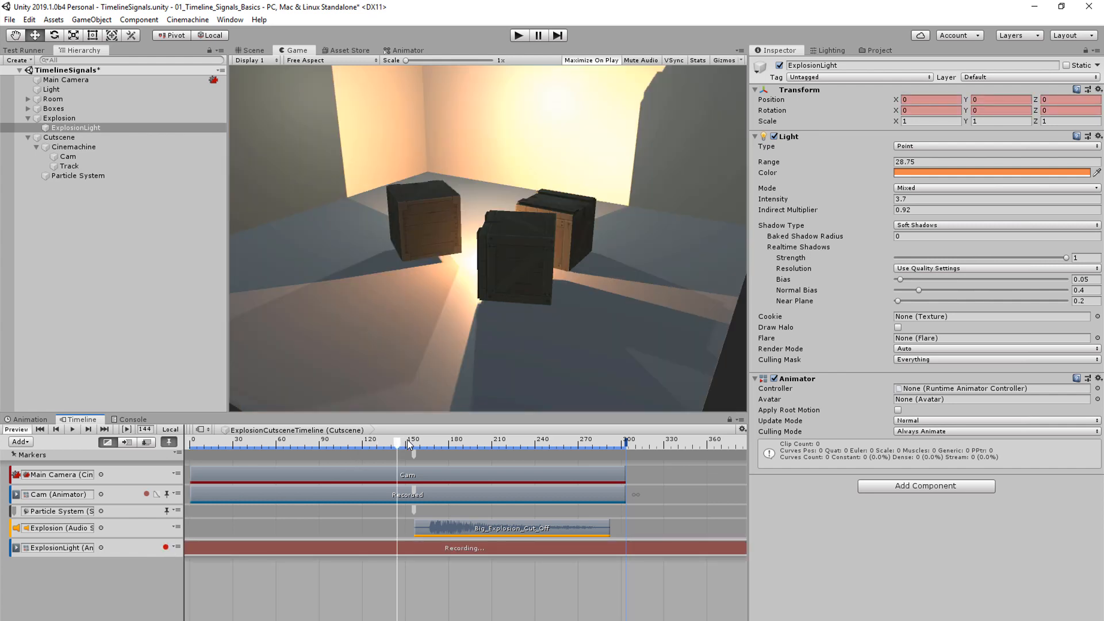
click(417, 442)
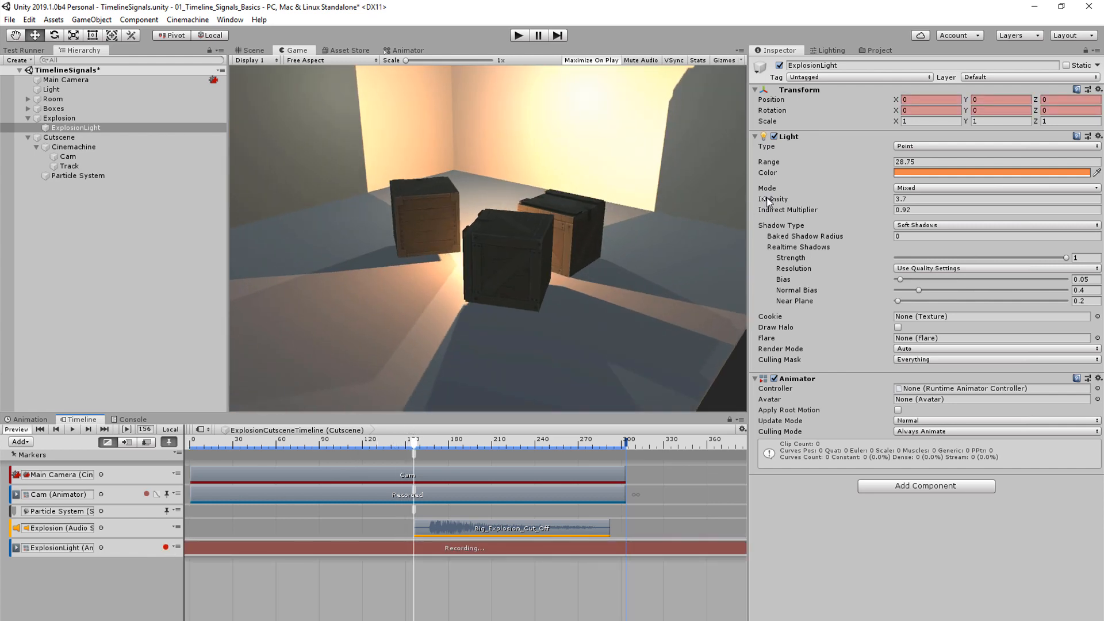
drag(768, 200, 919, 191)
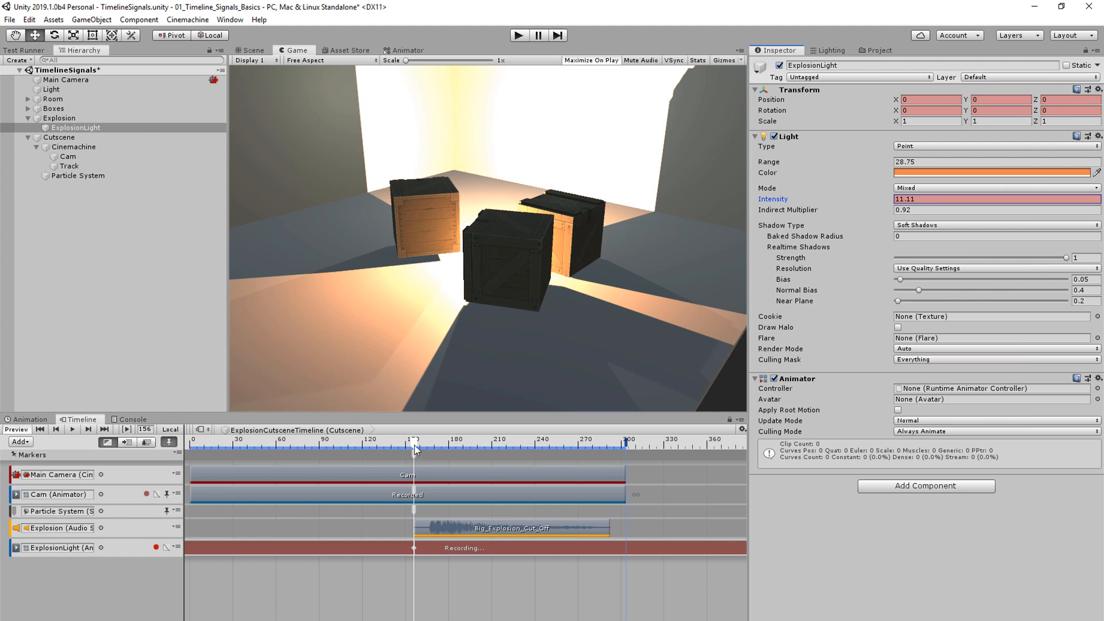
drag(415, 444, 461, 443)
text(0)
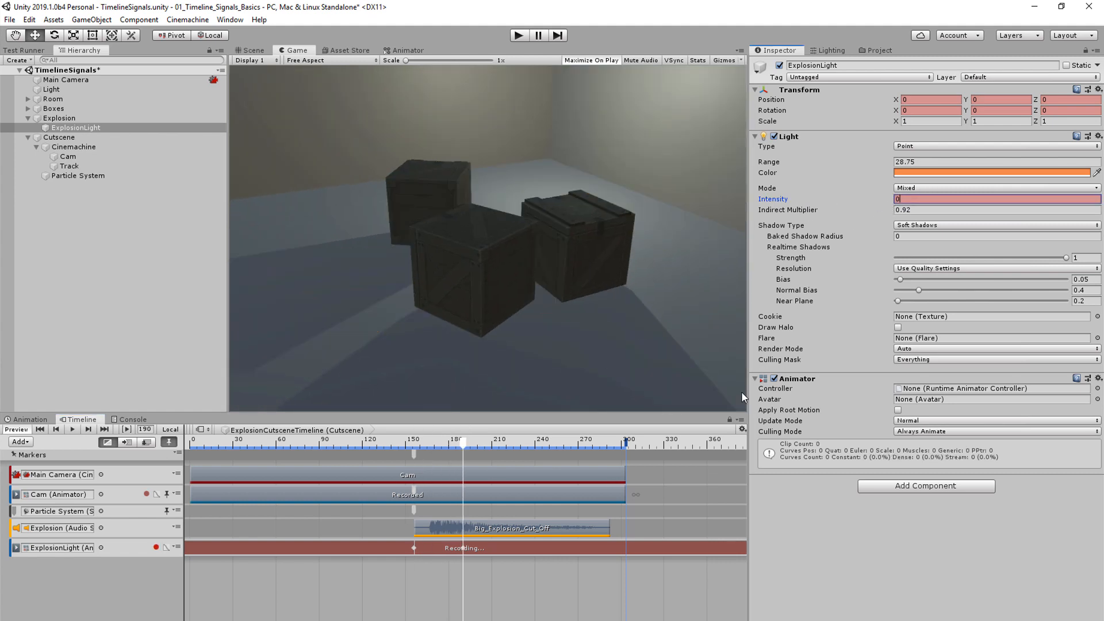
key(Return)
click(155, 548)
scroll(435, 603, up, 2)
Step: Preview the light fade by scrubbing, then collapse the Light.Intensity curve
click(416, 566)
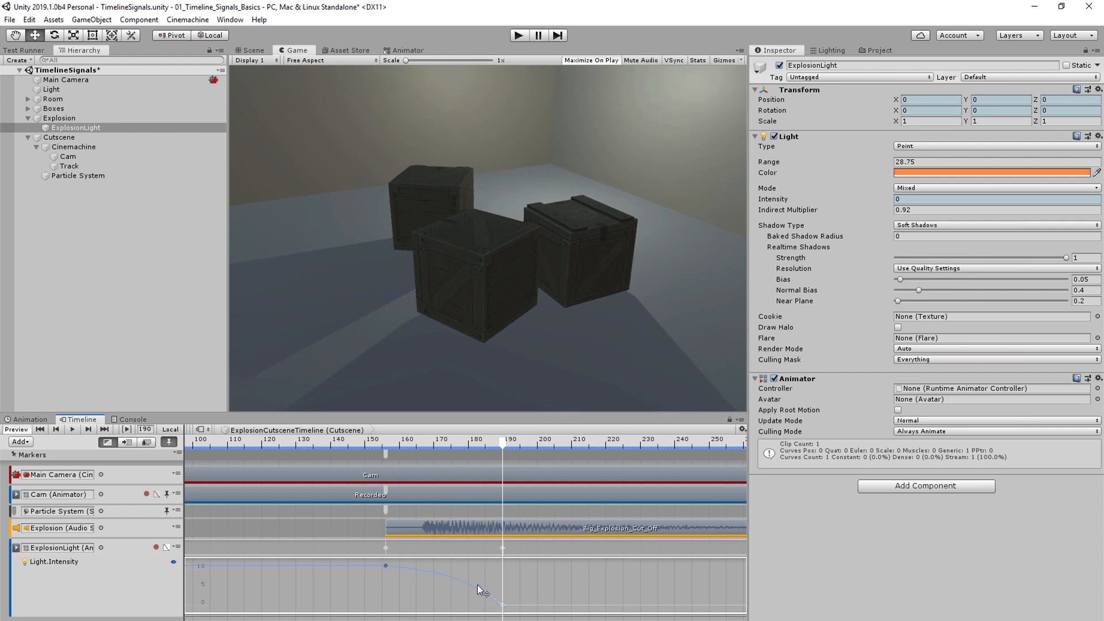
drag(419, 447, 529, 447)
click(167, 546)
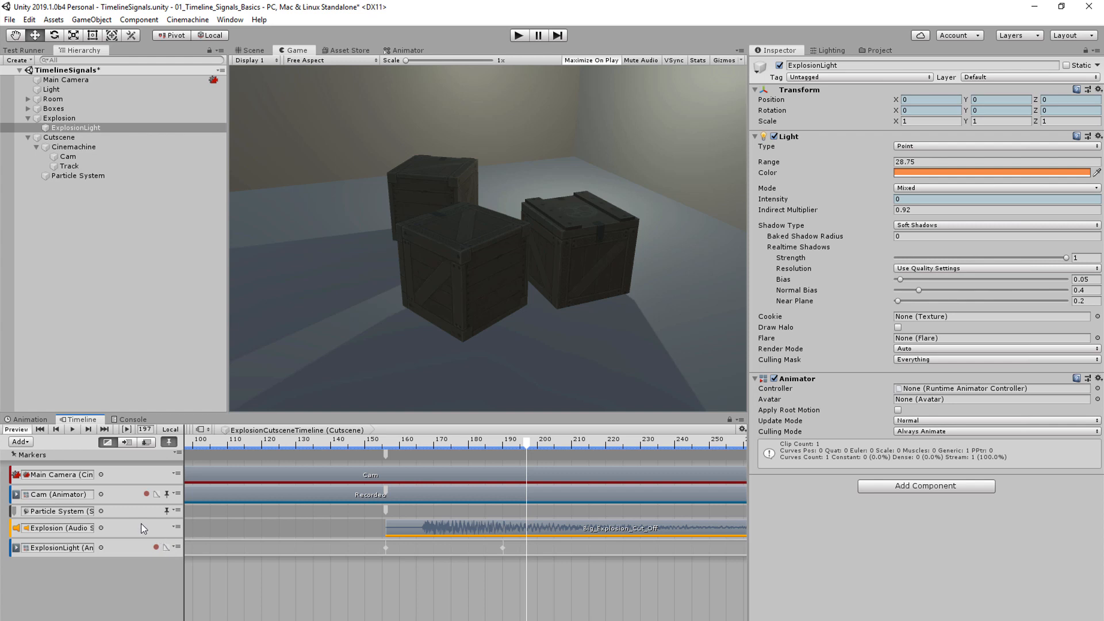
Step: Add an activation track for ExplosionLight active over frames 156–191 and rewind to 0
click(30, 445)
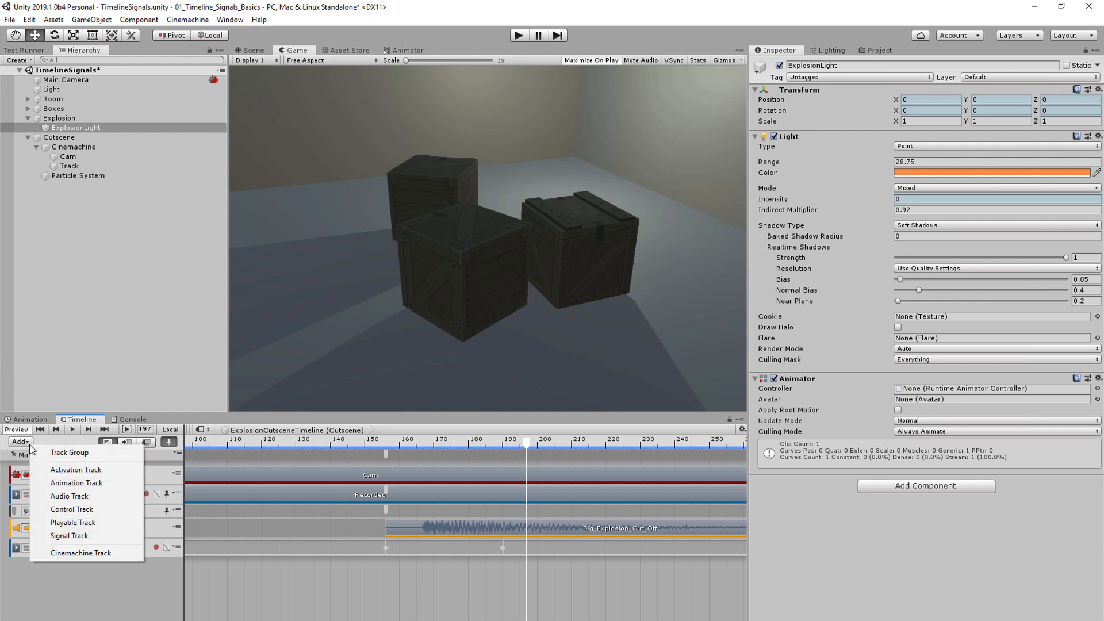
click(76, 470)
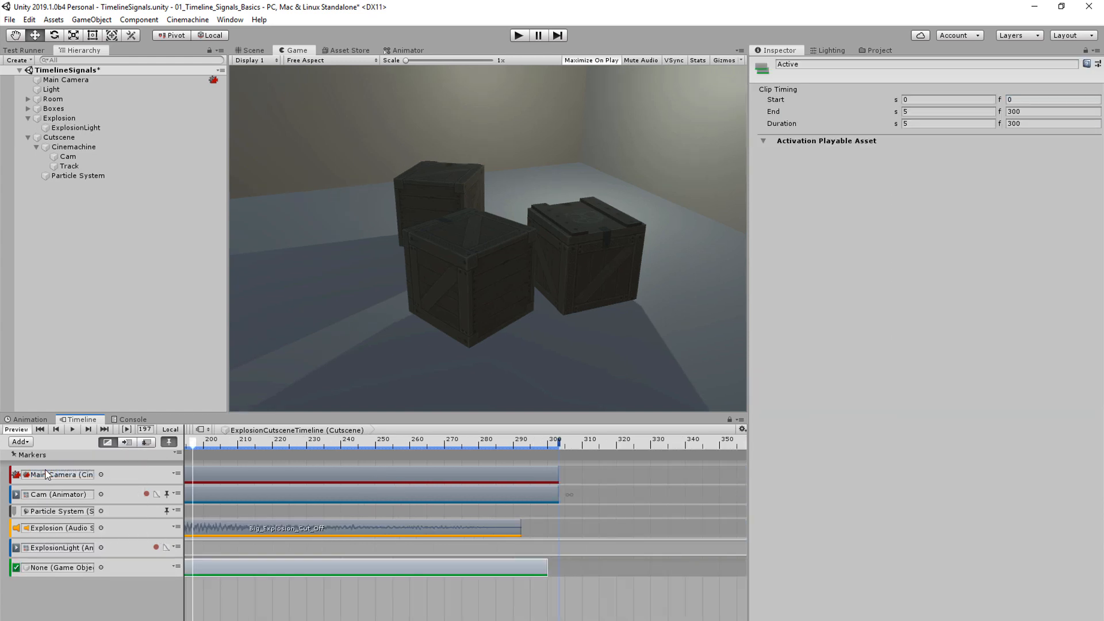
scroll(388, 574, down, 4)
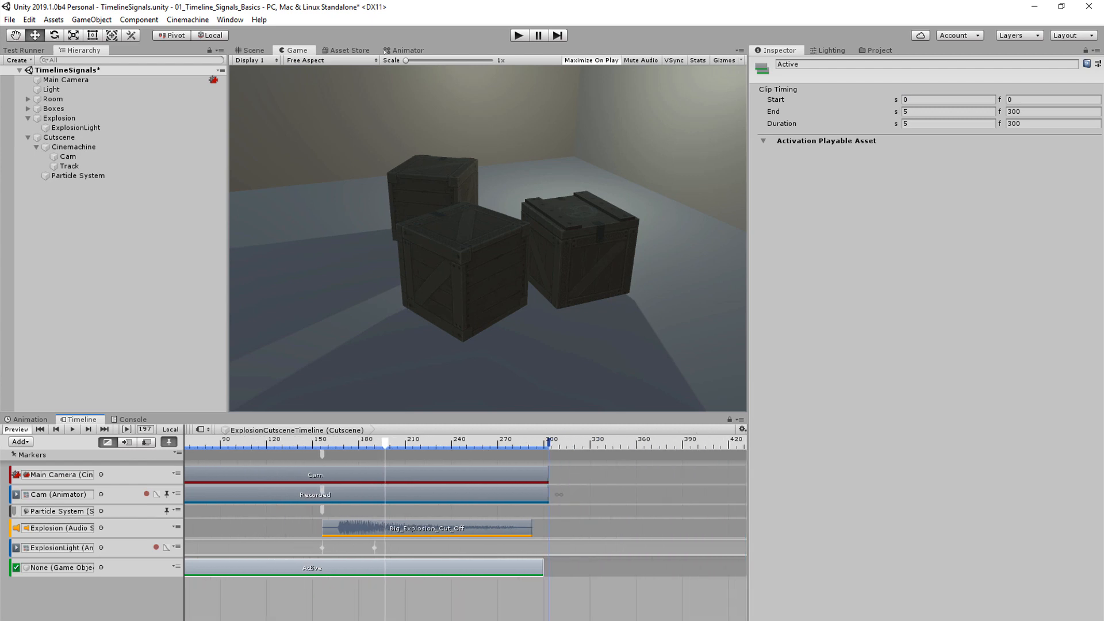
drag(544, 567, 483, 568)
drag(493, 444, 191, 443)
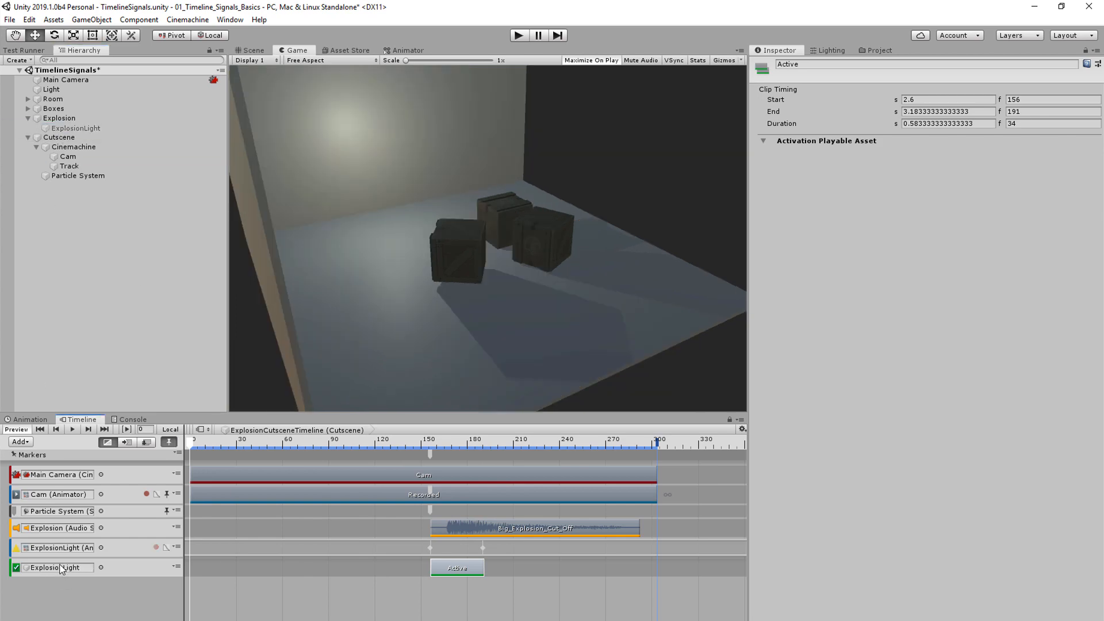
Step: Run the finished cutscene in Play mode
click(518, 36)
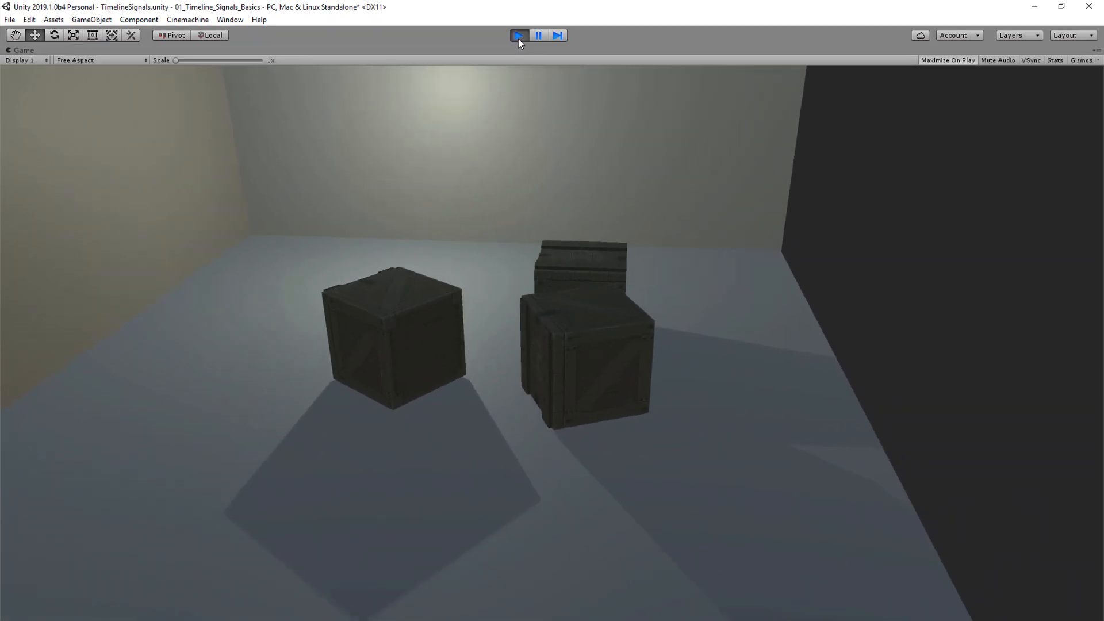